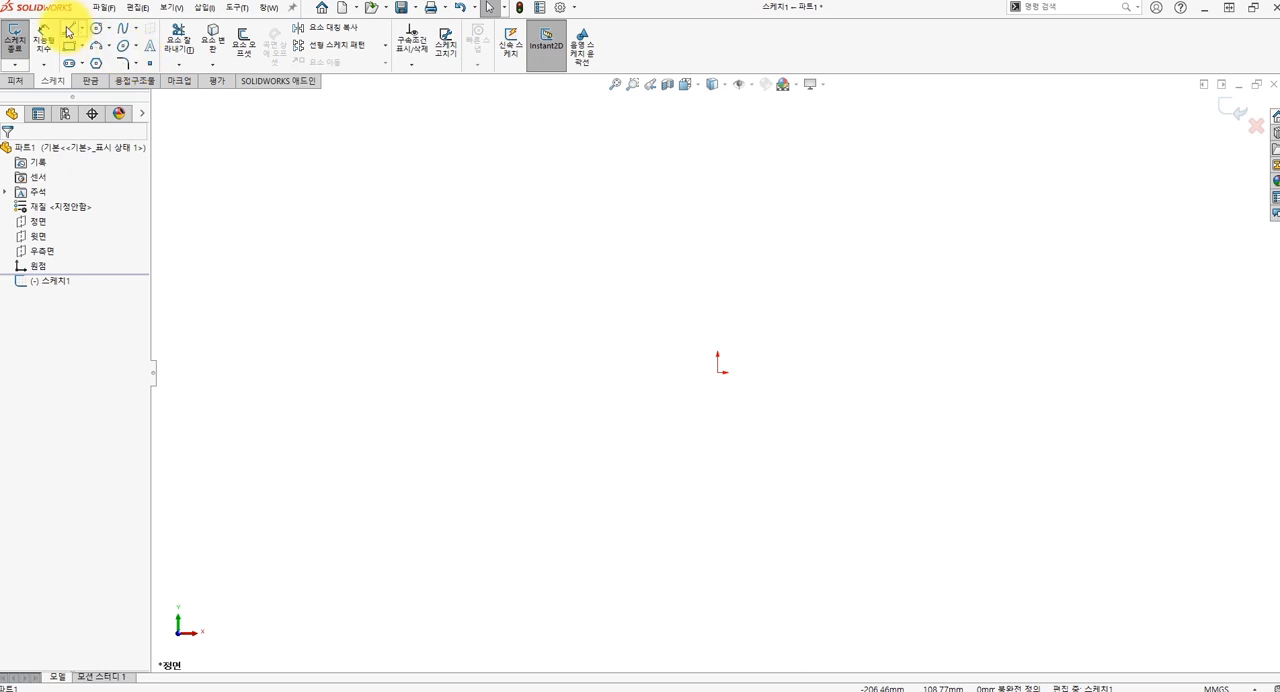
# Sketch a closed right trapezoid about 61 mm wide and 37 mm high, with its vertical side starting at the origin.
pyautogui.click(68, 28)
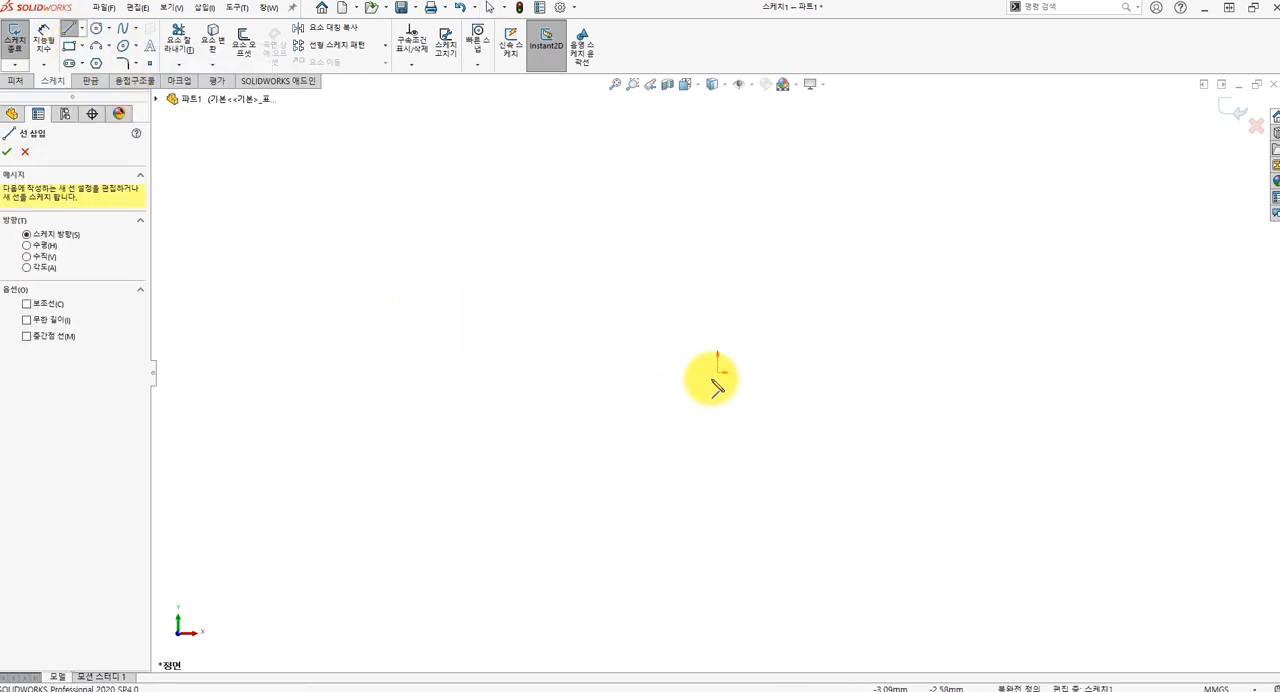
pyautogui.click(718, 372)
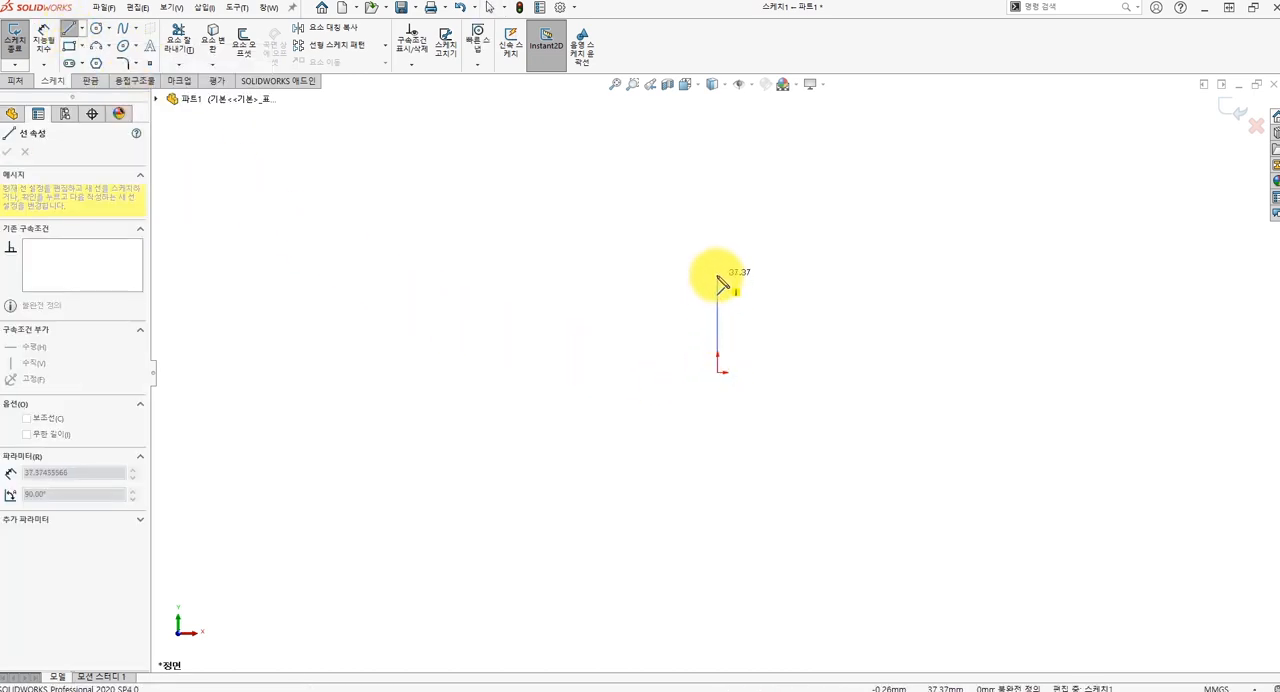
pyautogui.click(717, 275)
pyautogui.click(634, 275)
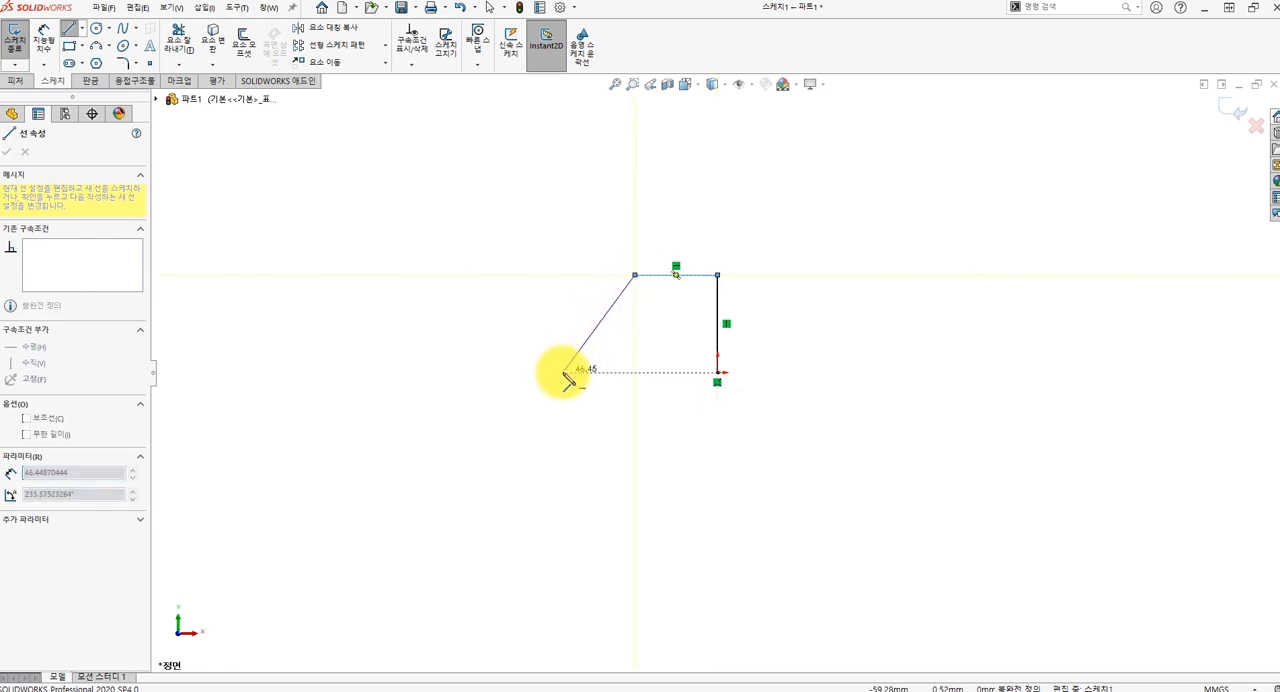
pyautogui.click(717, 373)
pyautogui.press('Escape')
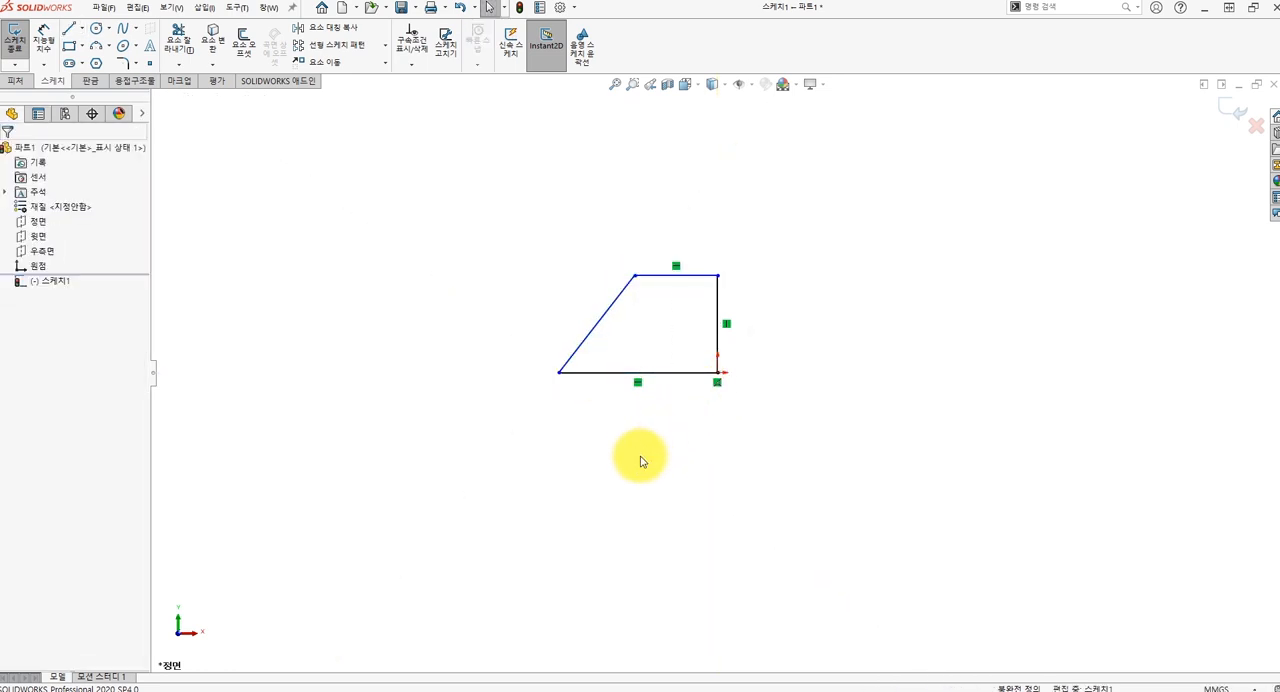
# Dimension the trapezoid's bottom edge to 52 mm, placing the dimension below the profile.
pyautogui.click(50, 50)
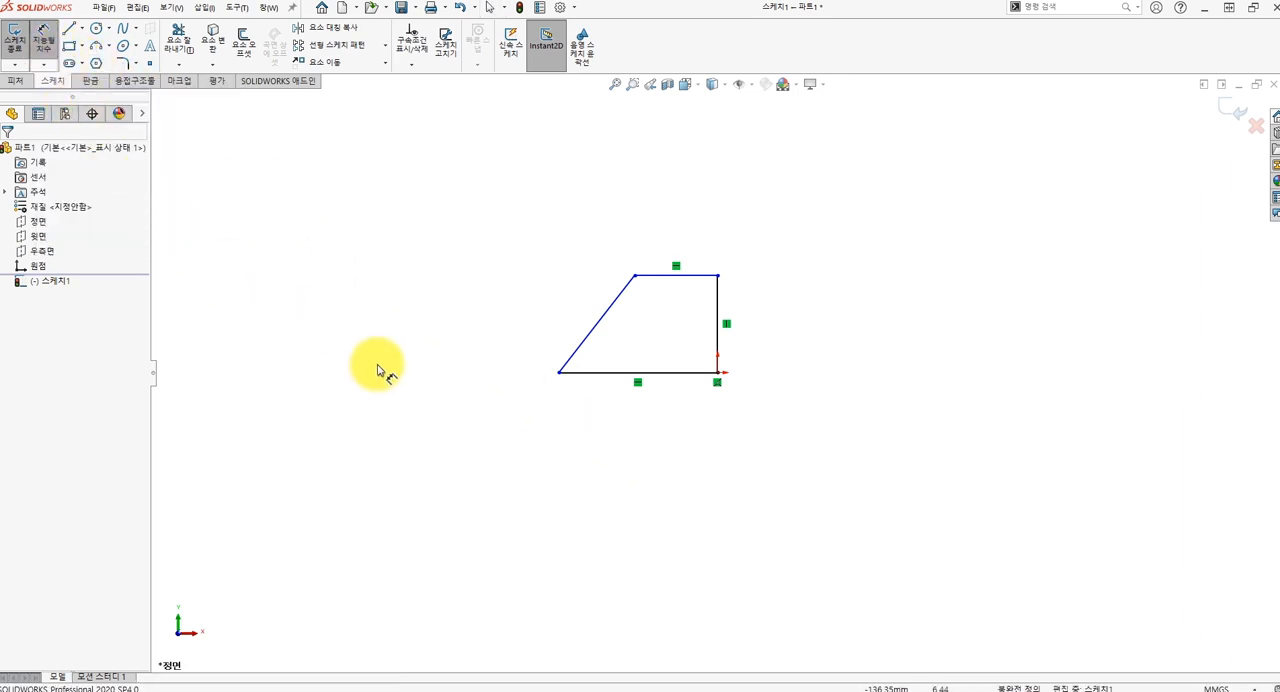
pyautogui.click(614, 384)
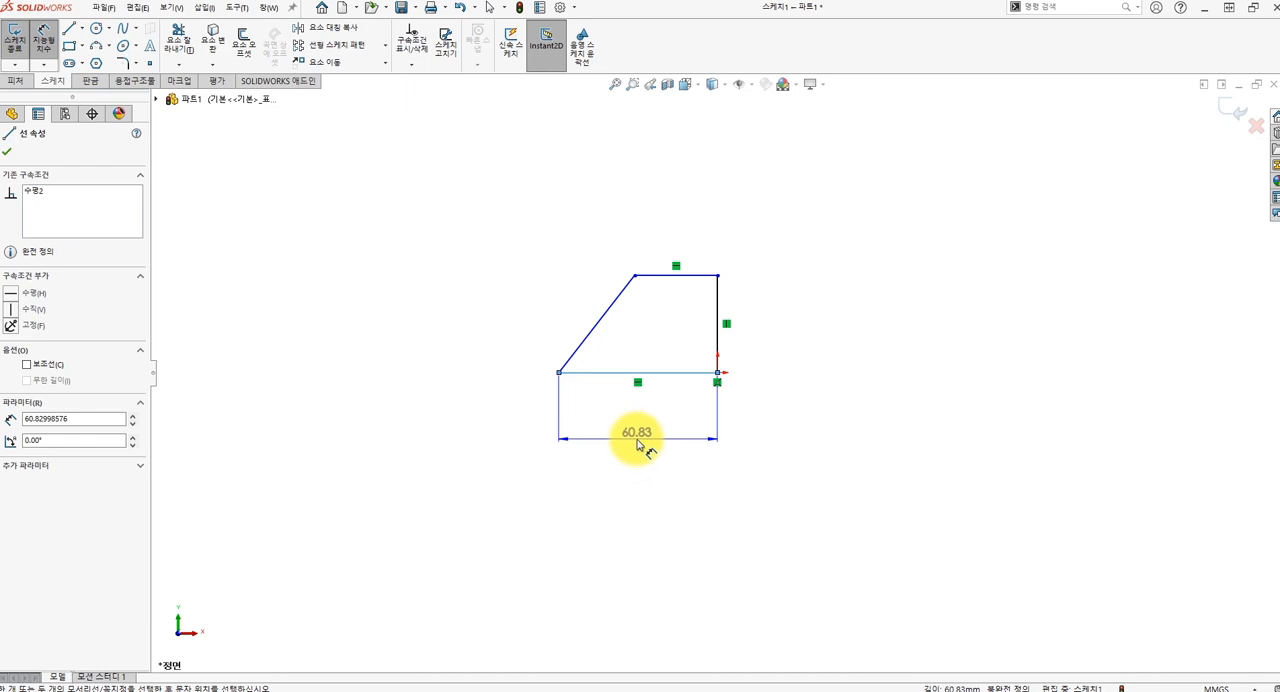
pyautogui.click(637, 445)
pyautogui.write('52')
pyautogui.press('Return')
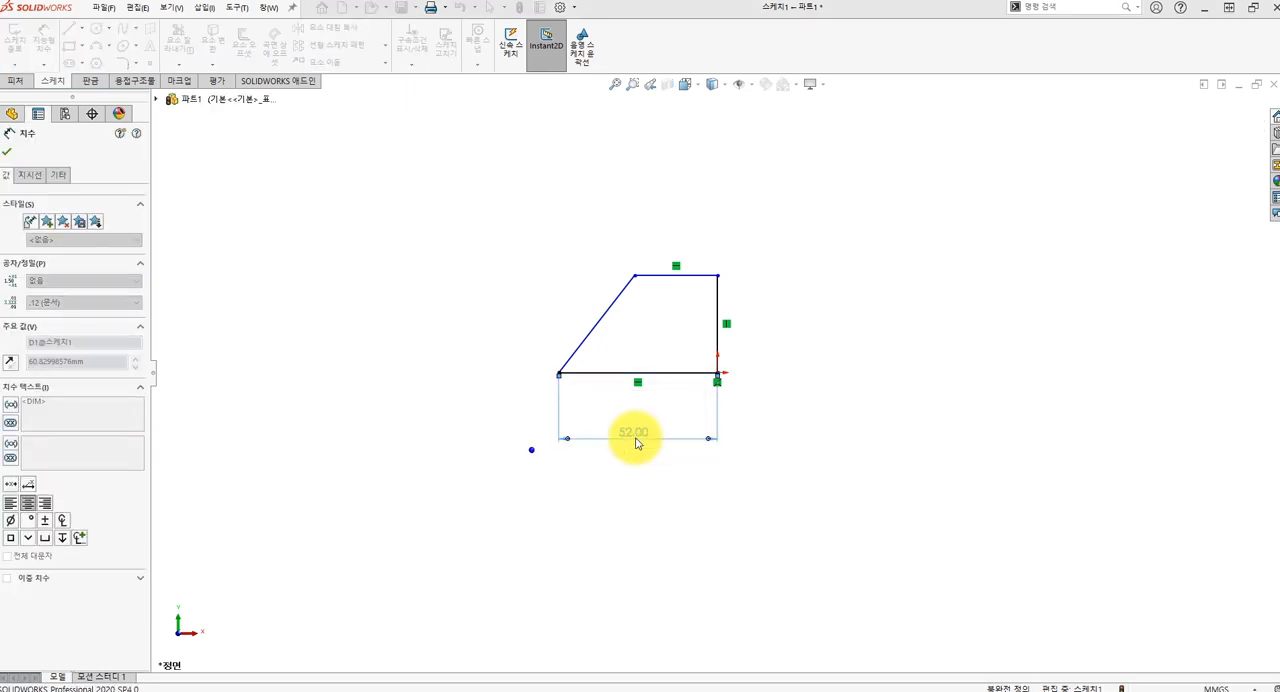
# Dimension the trapezoid's vertical side to 42 mm.
pyautogui.click(718, 345)
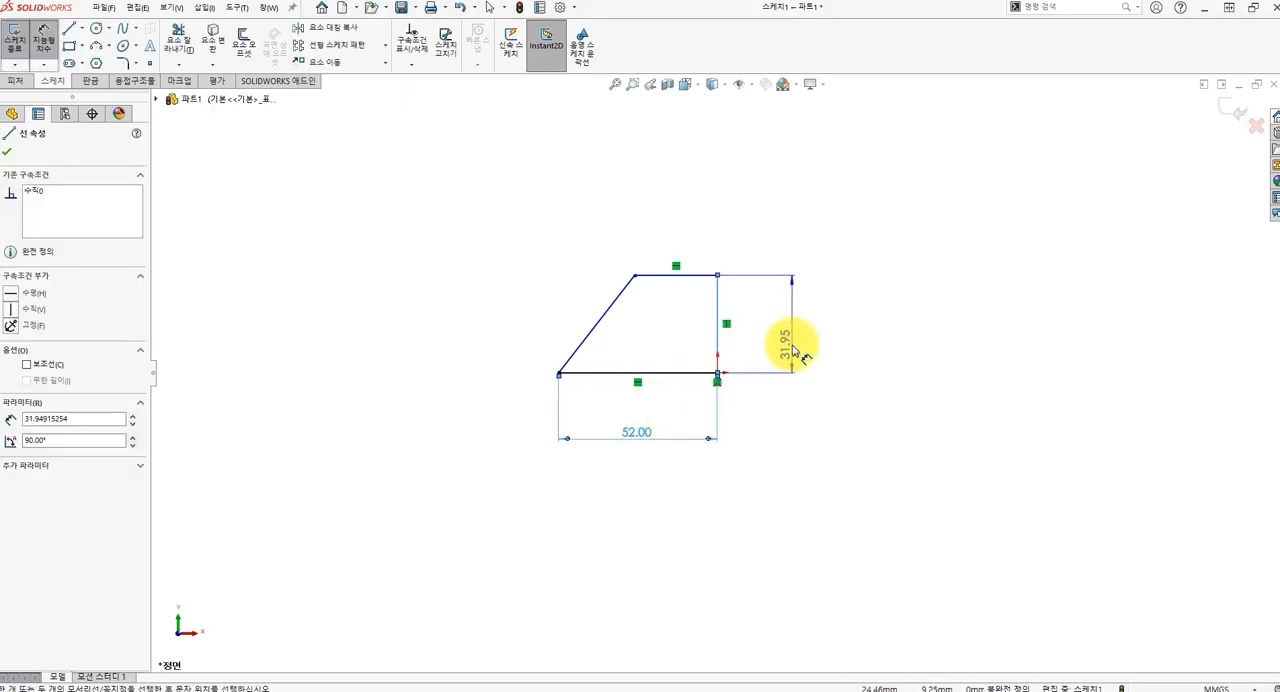
pyautogui.click(794, 349)
pyautogui.press('Return')
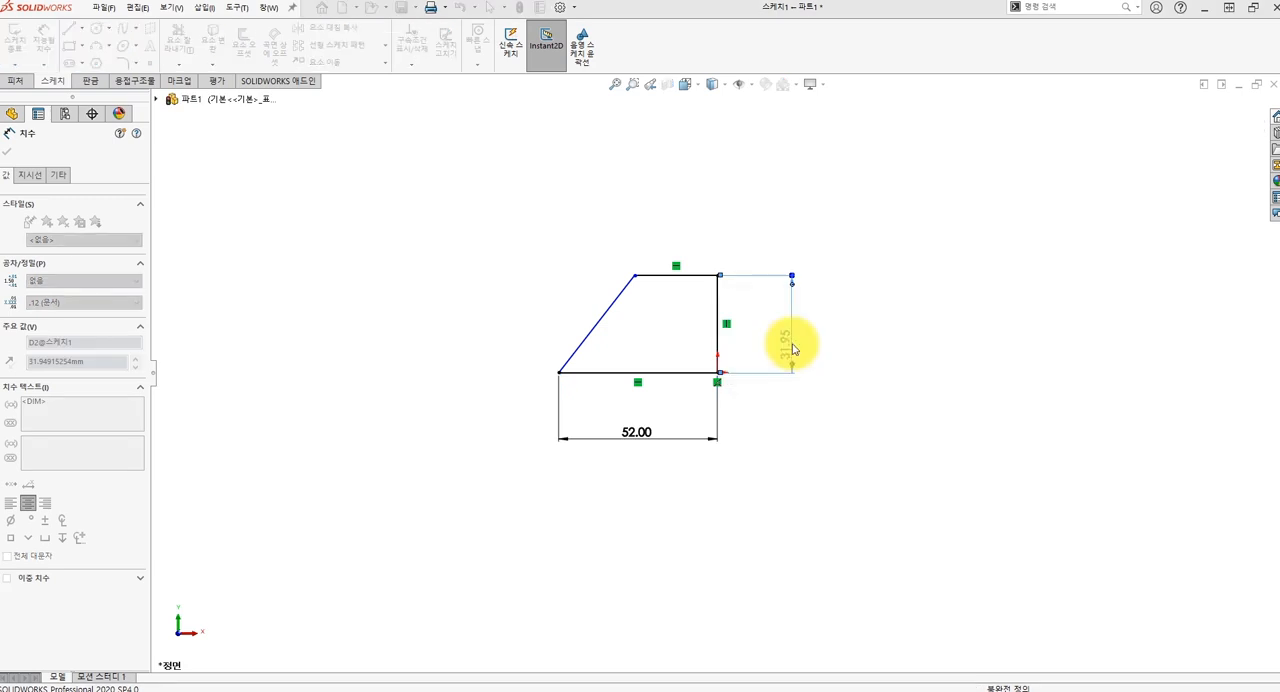
pyautogui.write('42')
pyautogui.press('Return')
# Dimension the trapezoid's top edge to 28 mm and leave the dimension tool.
pyautogui.click(697, 244)
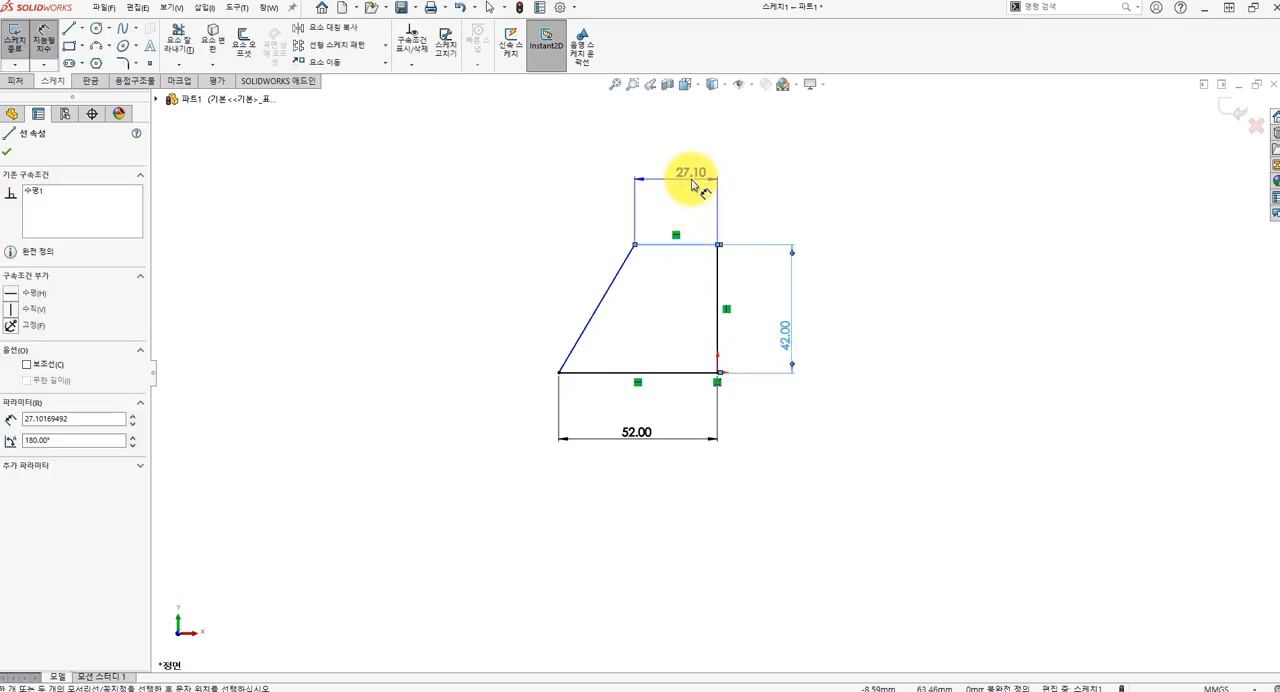
pyautogui.click(693, 185)
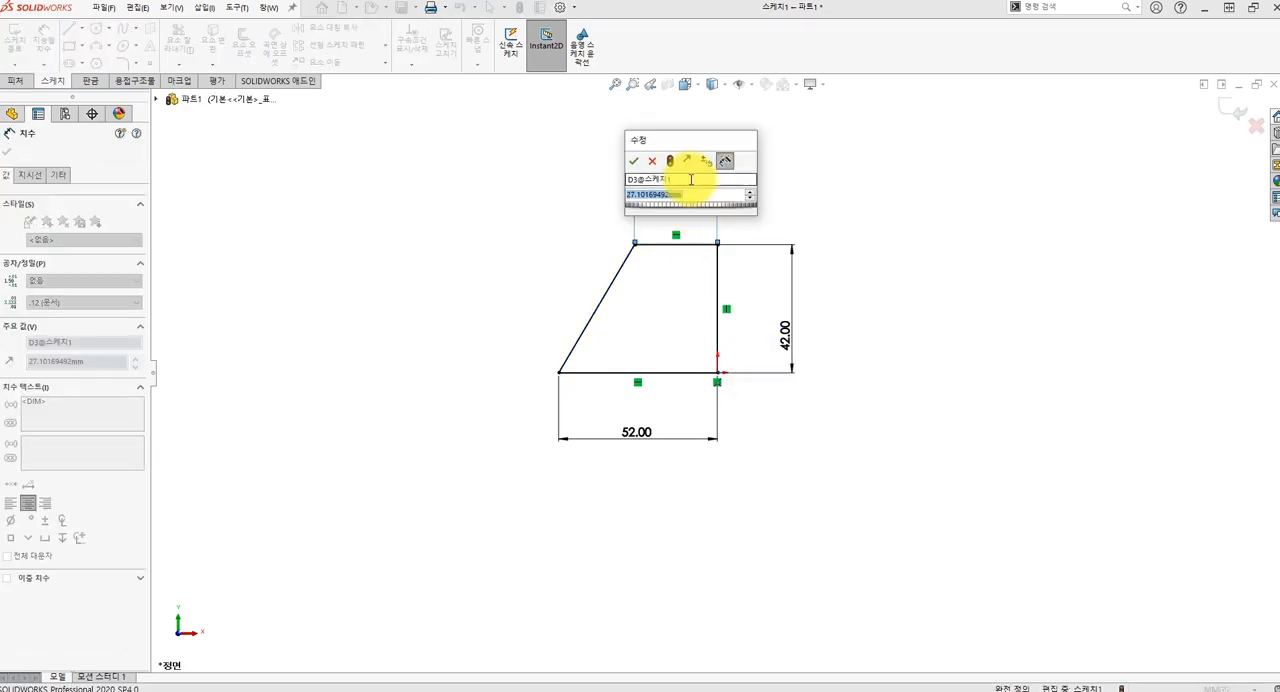
pyautogui.write('=')
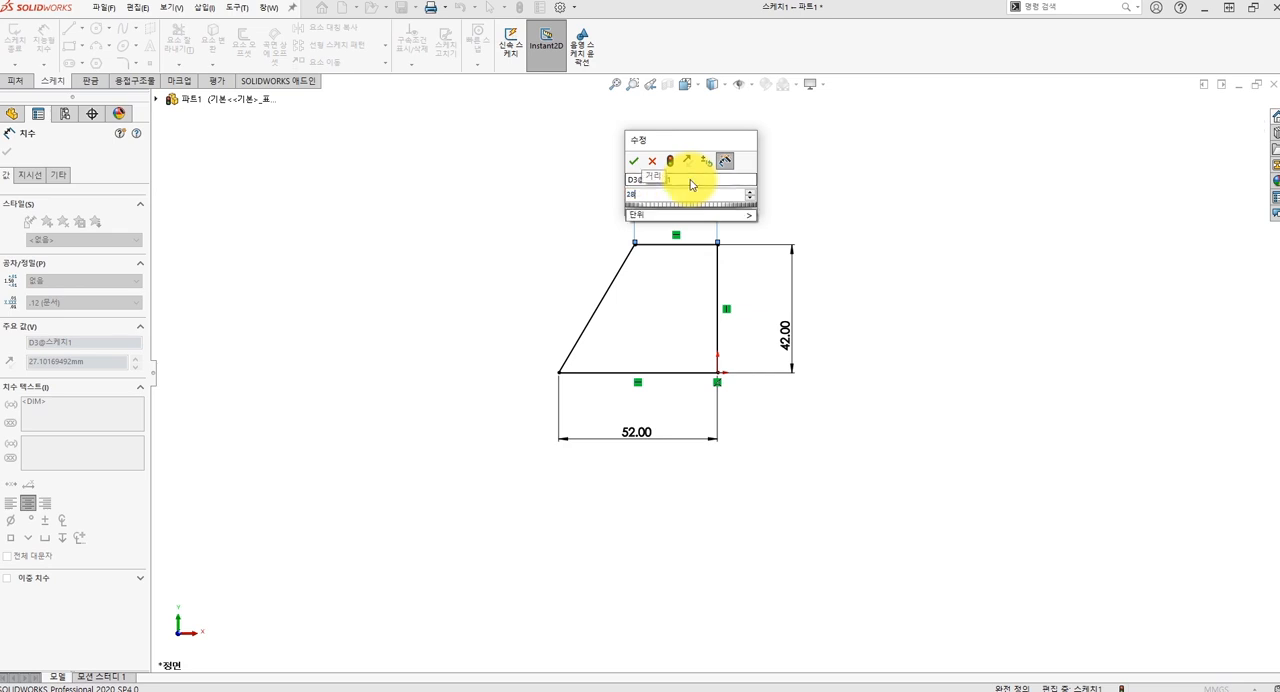
pyautogui.write('8')
pyautogui.press('Return')
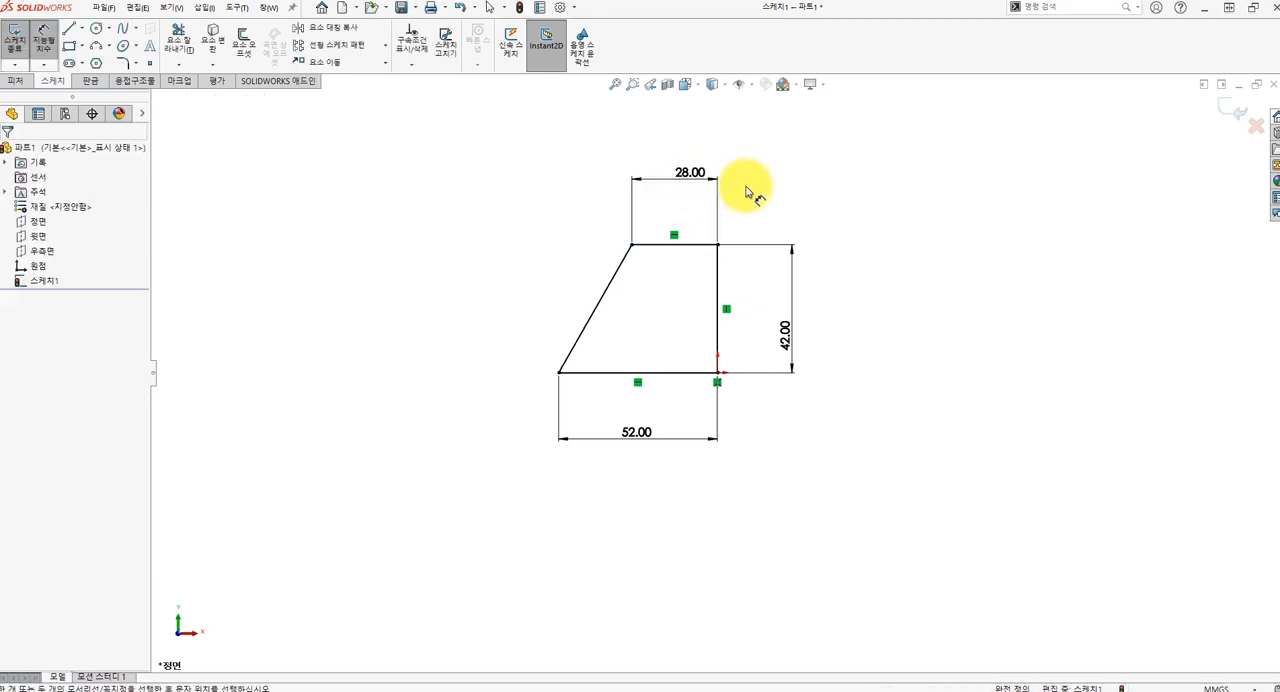
pyautogui.press('Escape')
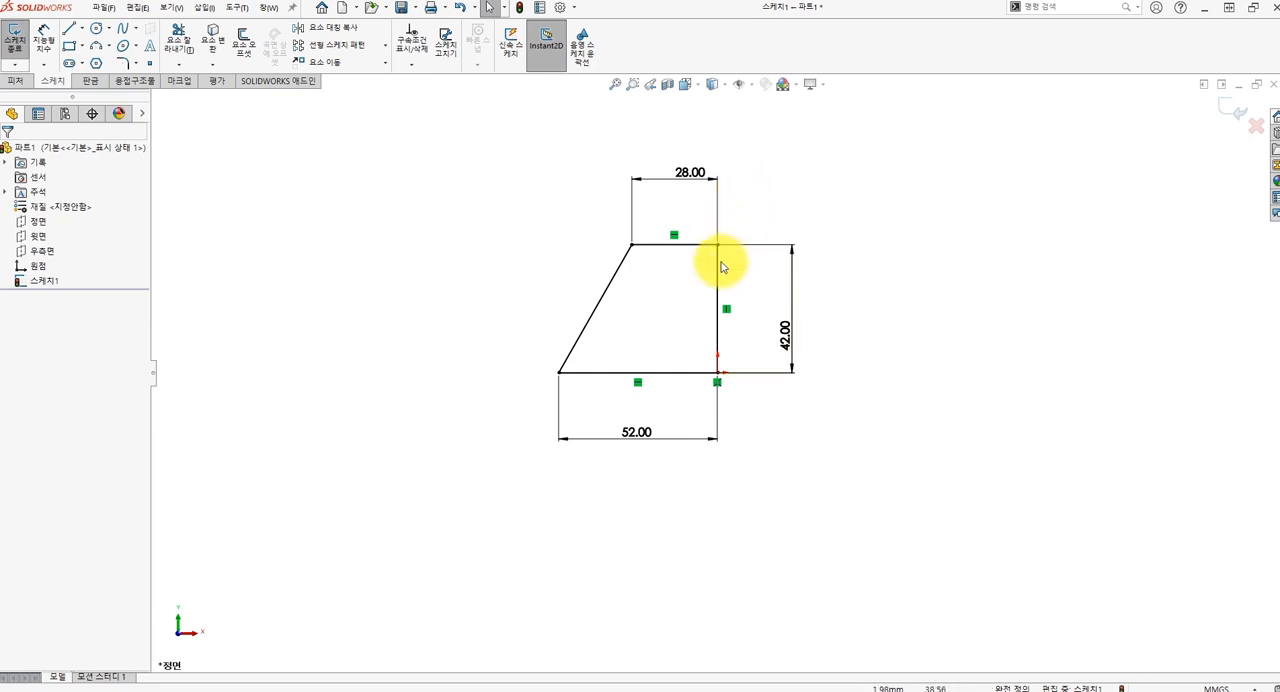
# Convert the vertical side to construction geometry and revolve the automatically closed profile 360 degrees around it as a solid boss.
pyautogui.click(718, 296)
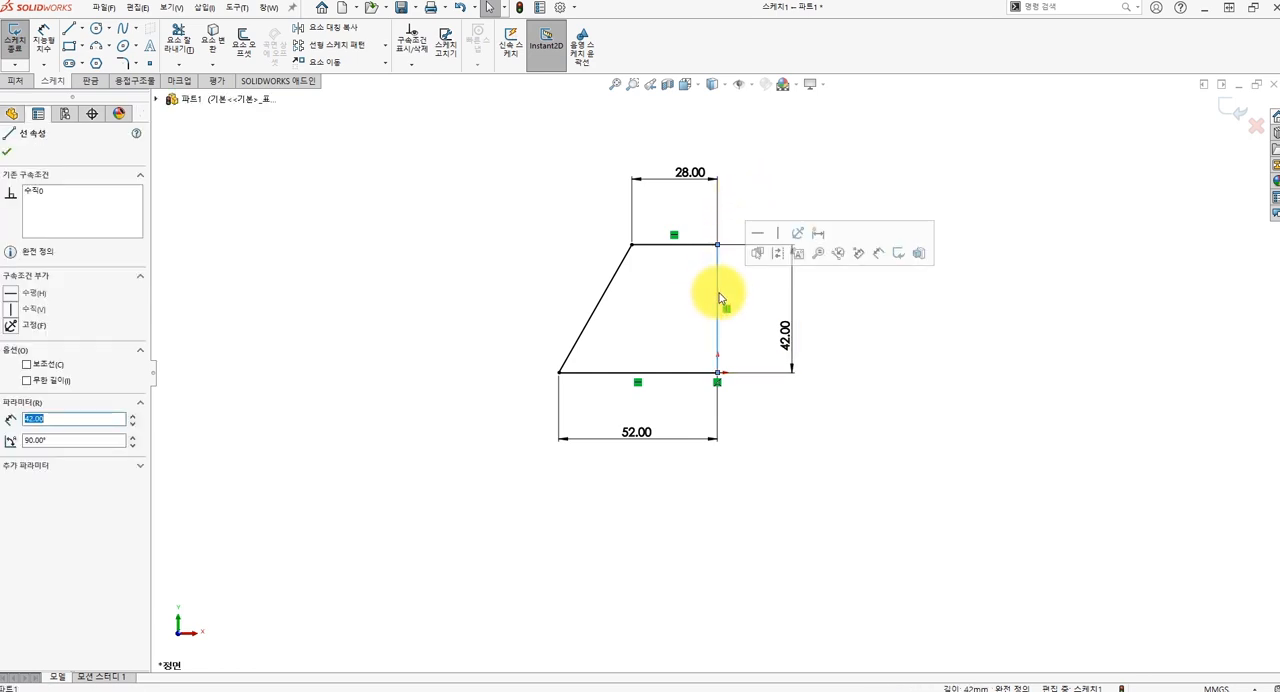
pyautogui.click(776, 256)
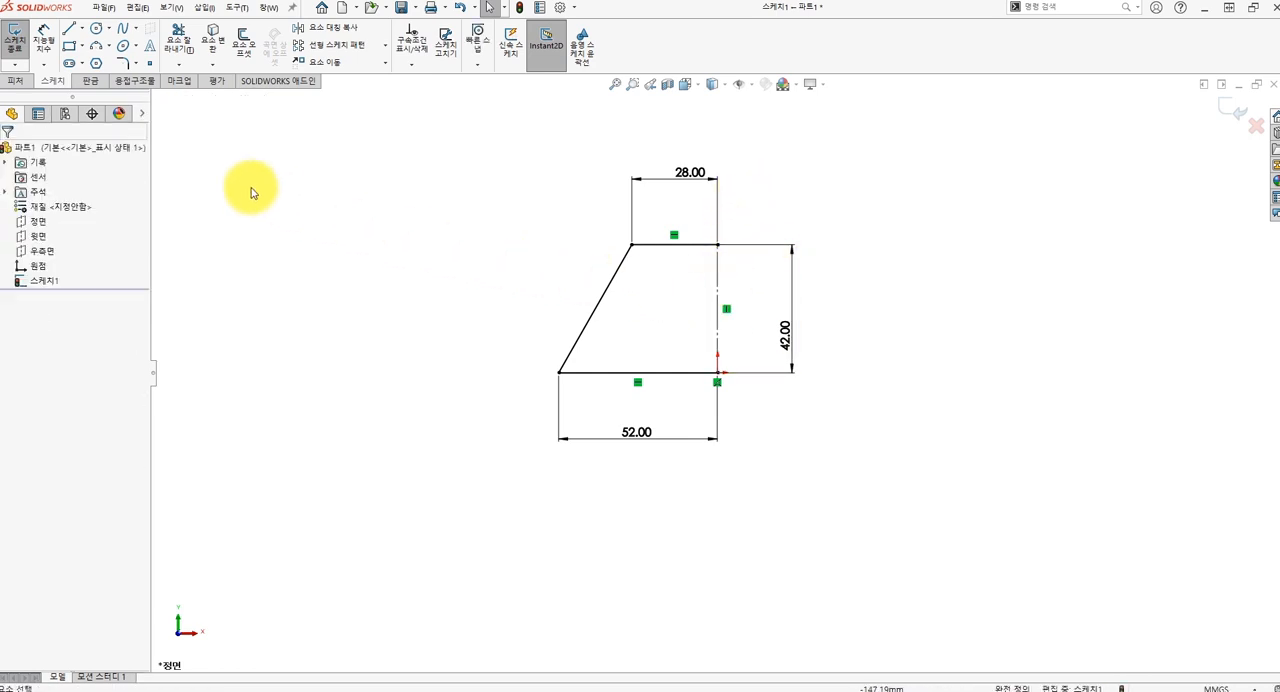
pyautogui.click(20, 82)
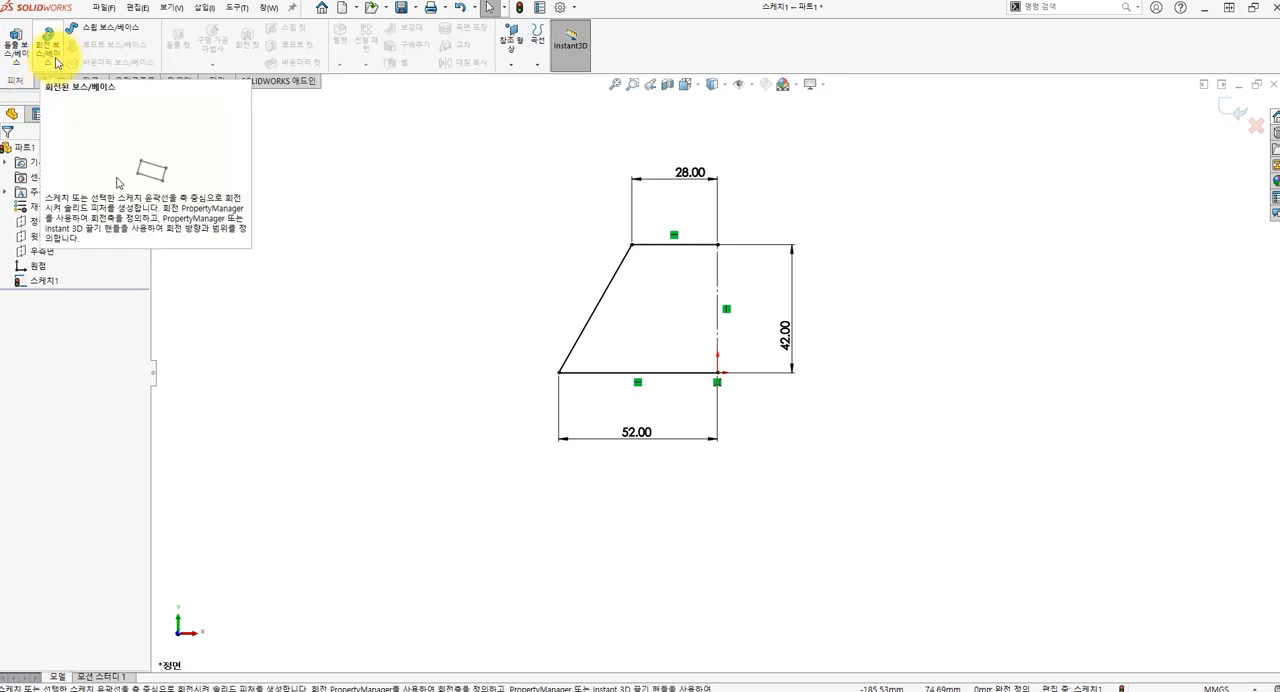
pyautogui.click(56, 62)
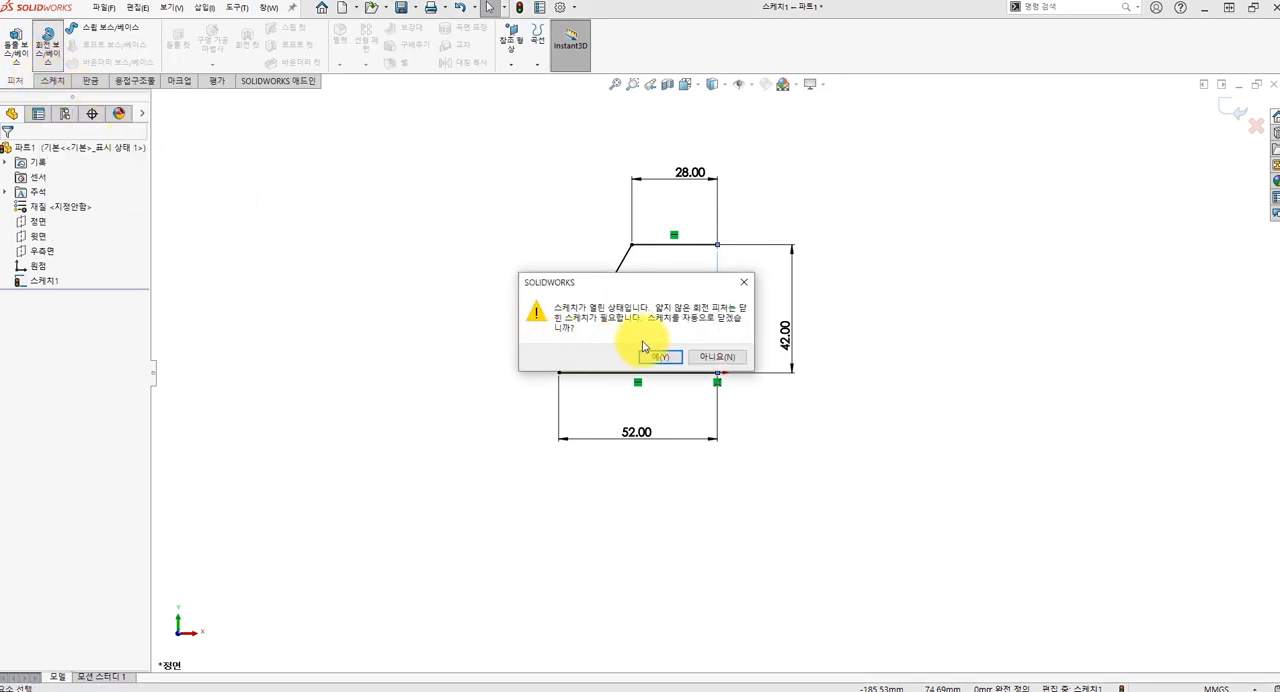
pyautogui.click(656, 358)
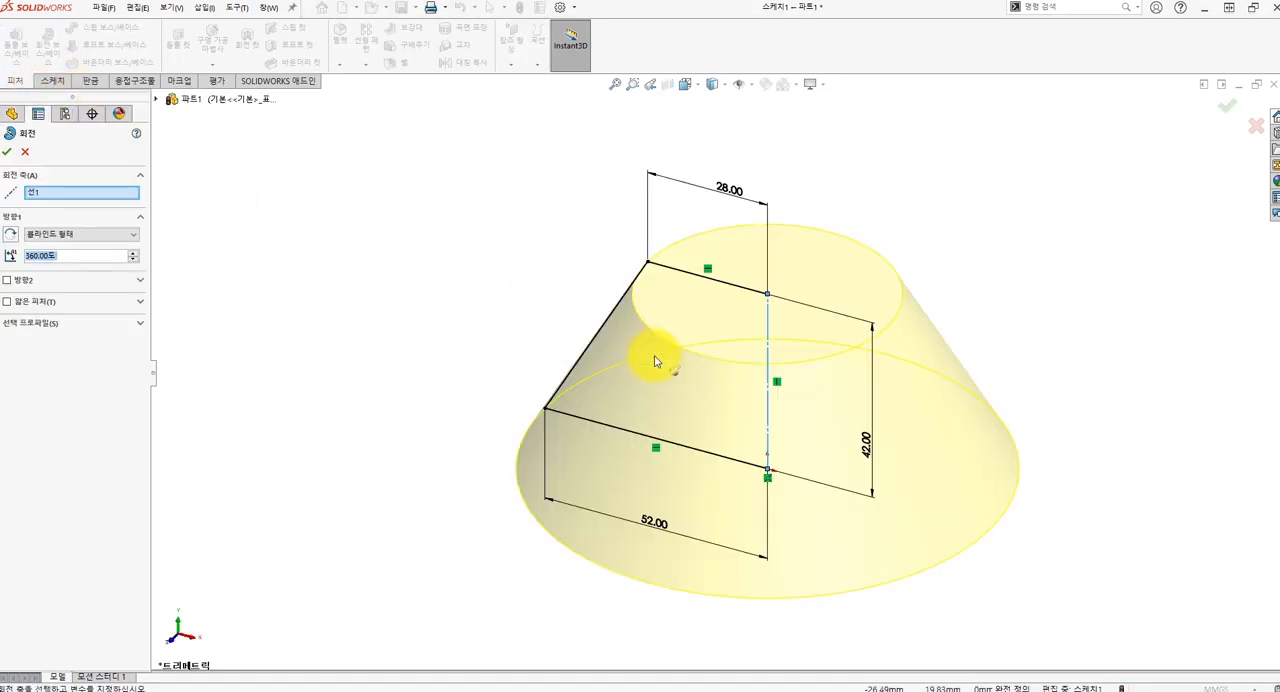
pyautogui.click(10, 153)
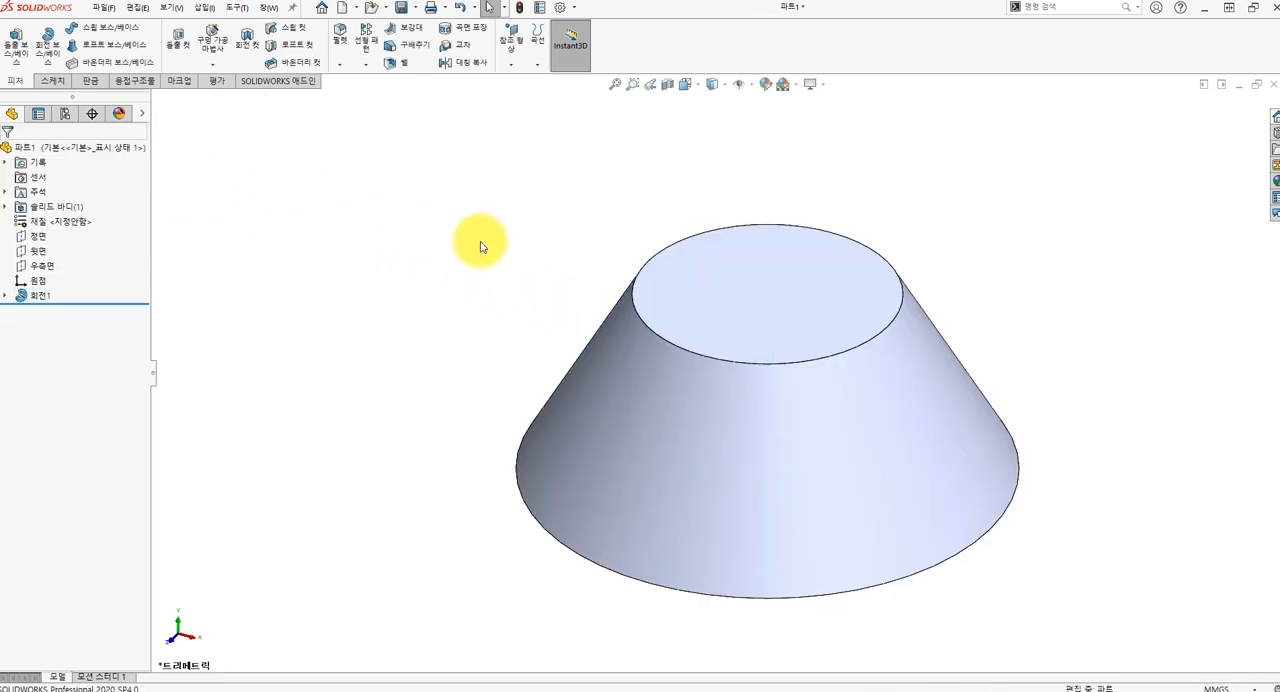
# Start a sketch on the front plane and draw a corner rectangle about 61 by 40 mm up from the origin toward positive X.
pyautogui.click(38, 237)
pyautogui.click(52, 224)
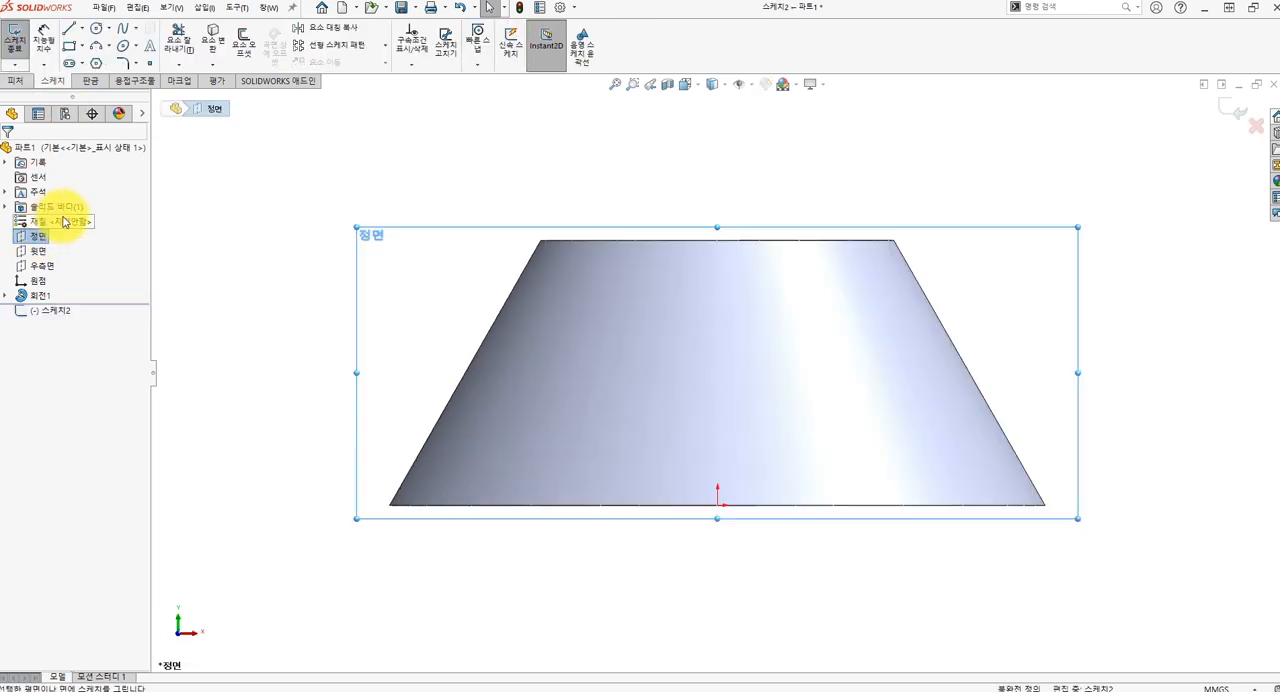
pyautogui.click(69, 50)
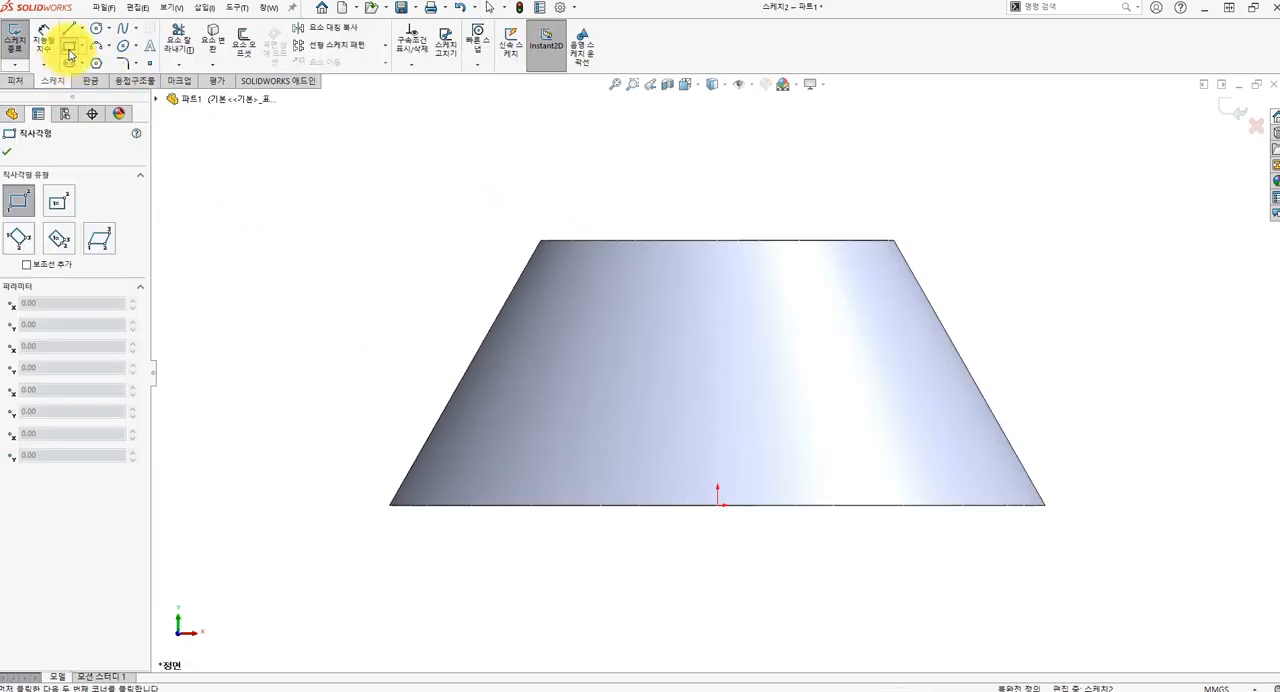
pyautogui.click(717, 504)
pyautogui.click(1100, 253)
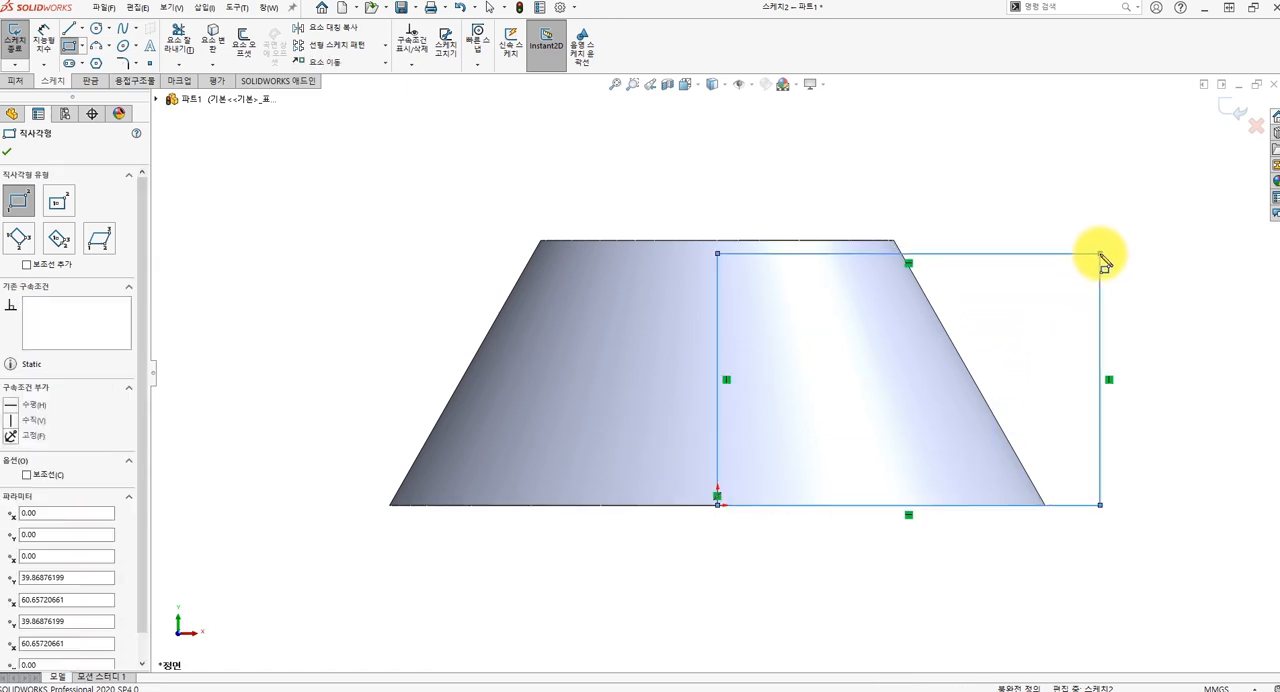
pyautogui.press('Escape')
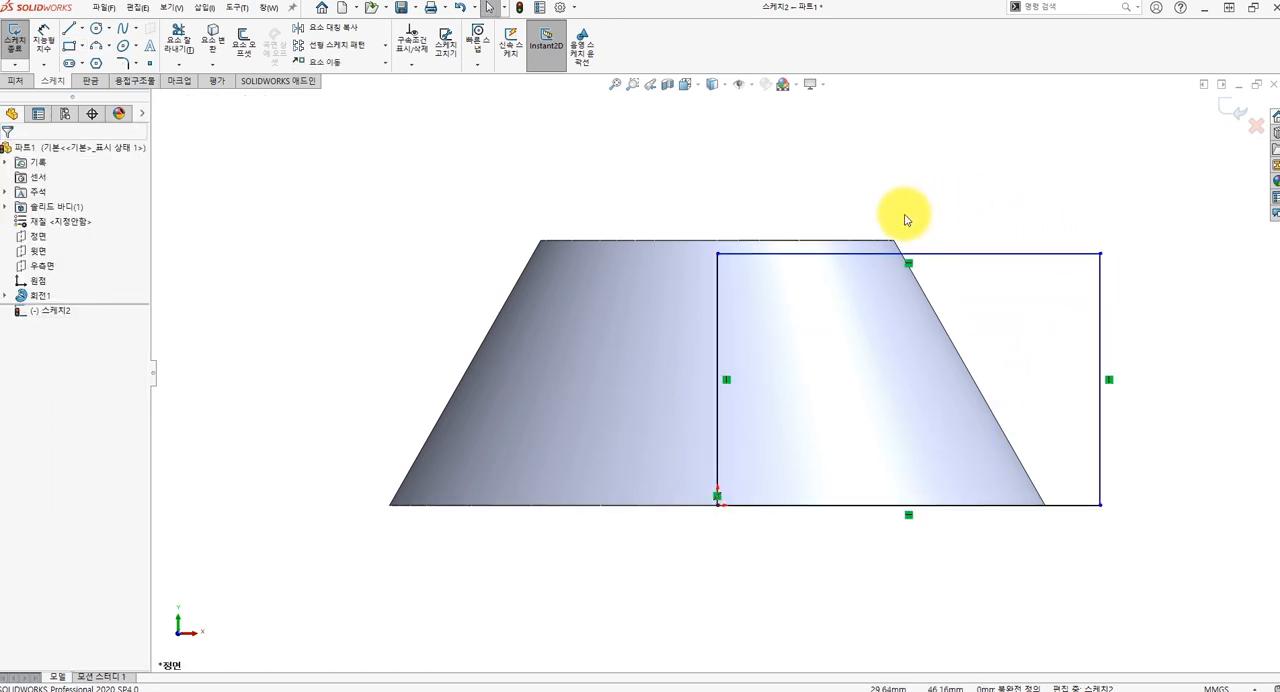
# Make the rectangle's top line collinear with the top edge of the truncated cone.
pyautogui.click(871, 242)
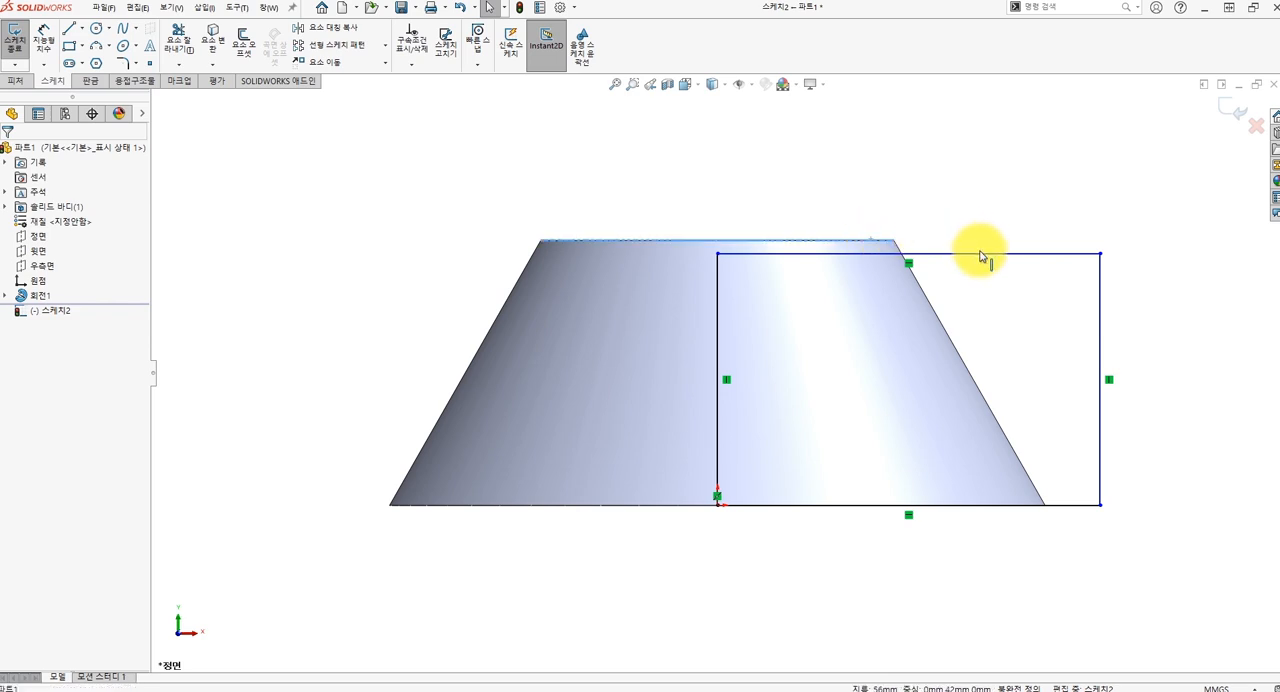
pyautogui.keyDown('ctrl'); pyautogui.click(980, 254); pyautogui.keyUp('ctrl')
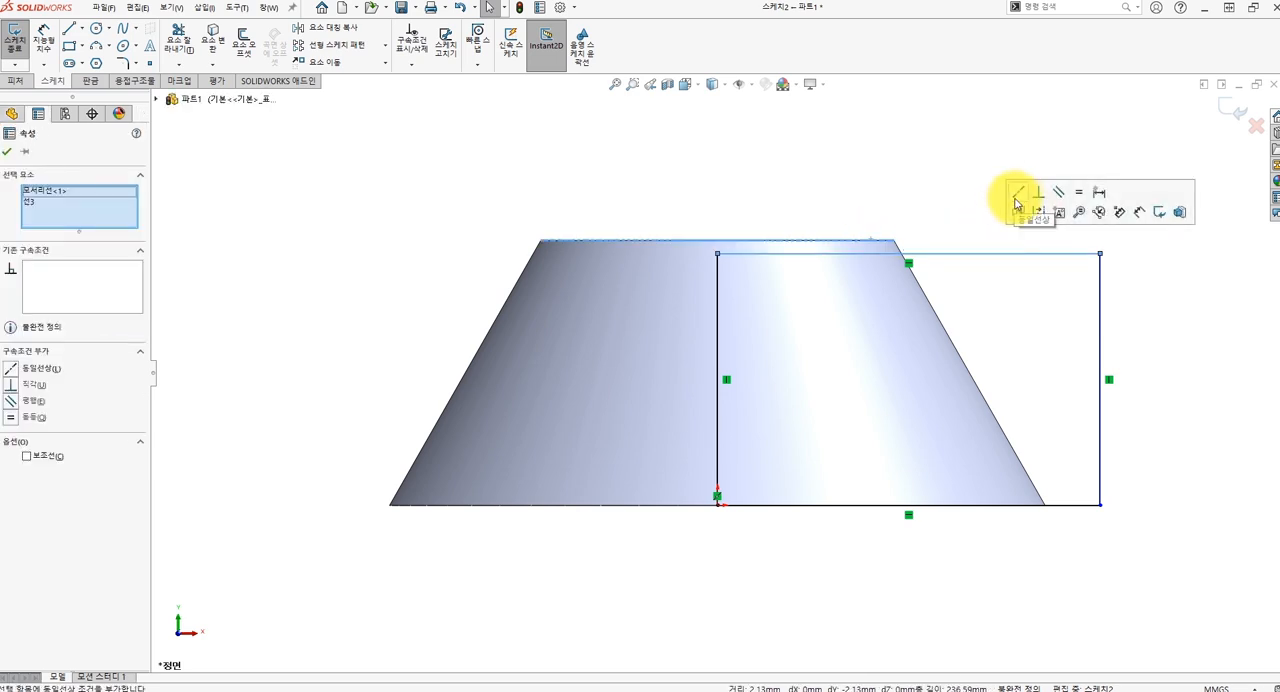
pyautogui.click(1018, 198)
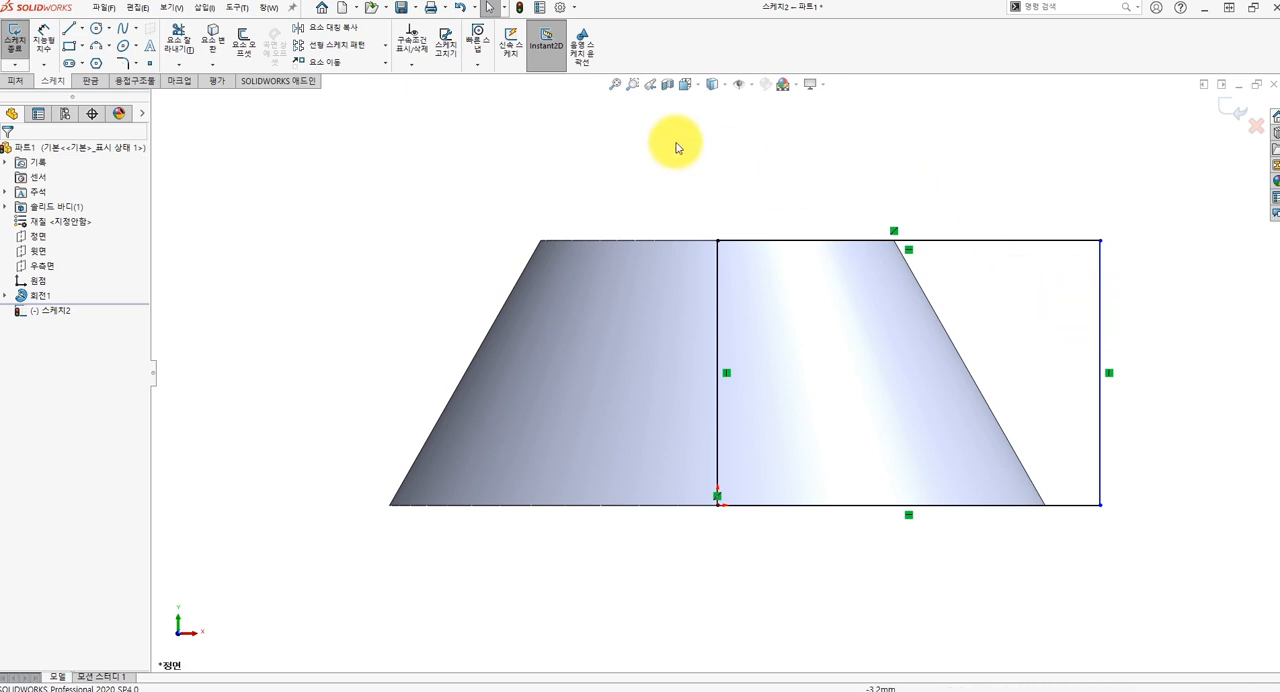
# Dimension the rectangle's bottom edge to 54 mm.
pyautogui.click(45, 40)
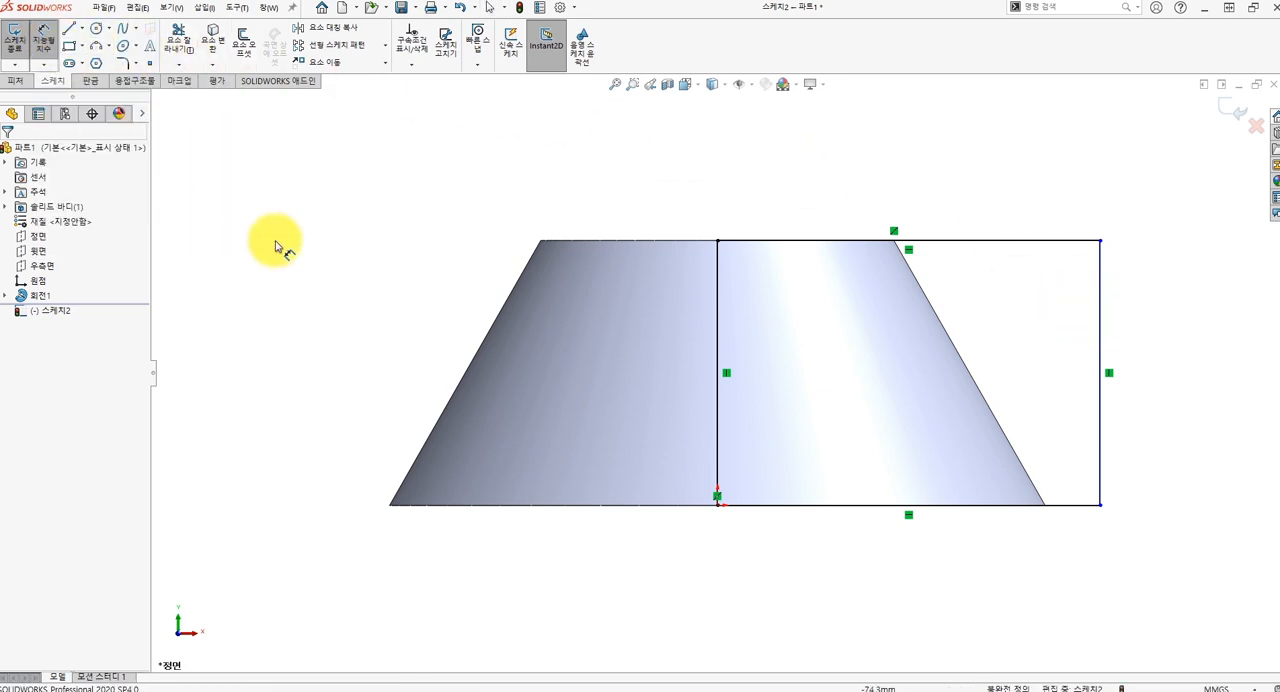
pyautogui.click(926, 504)
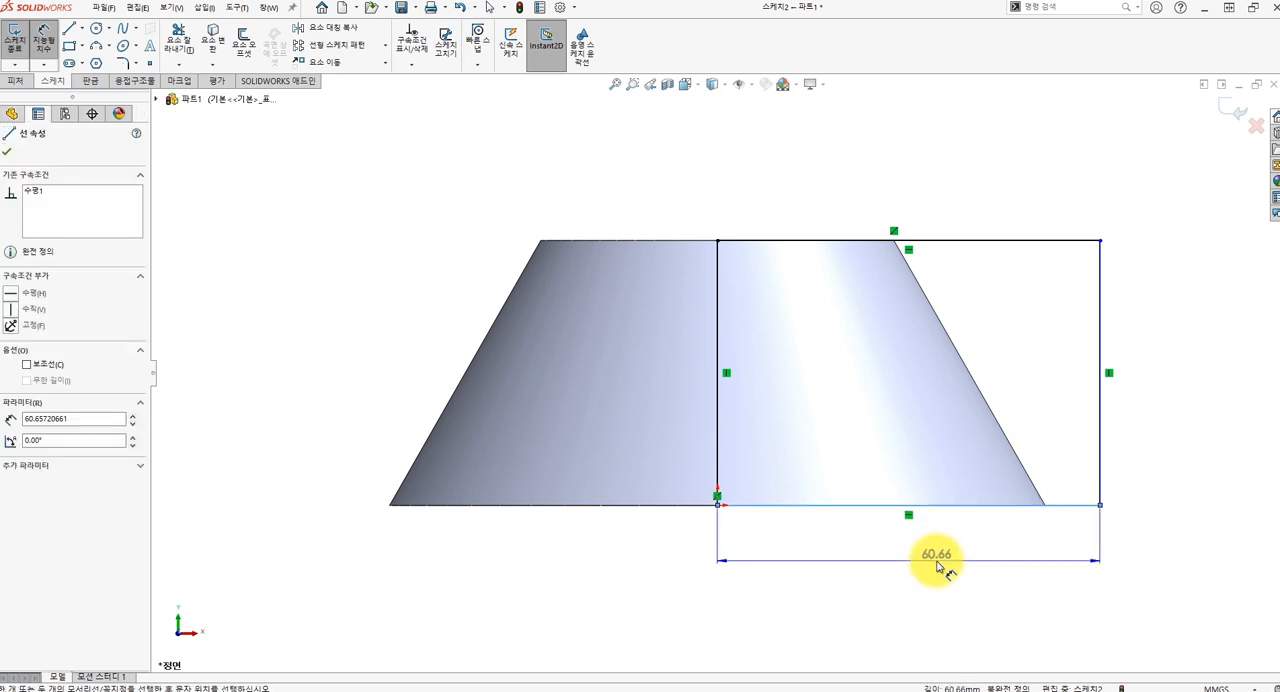
pyautogui.click(929, 557)
pyautogui.write('9')
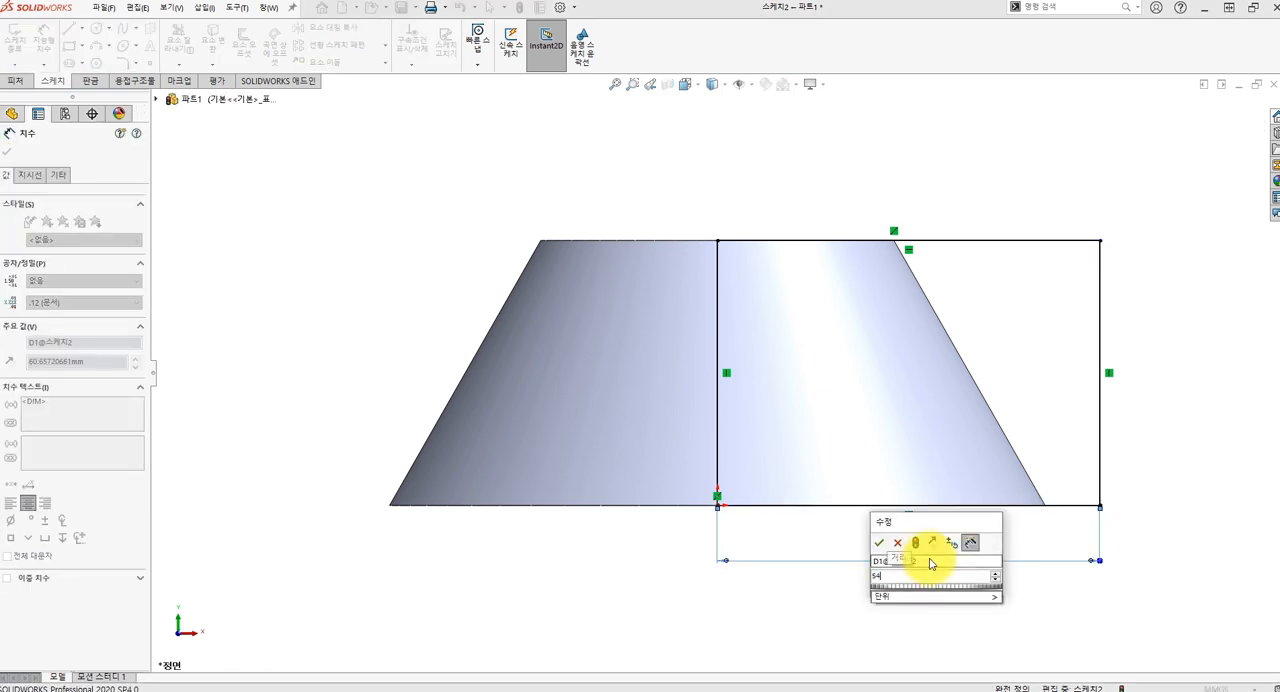
pyautogui.write('4')
pyautogui.press('Return')
pyautogui.press('Escape')
# Extrude the rectangle as a boss 104 mm deep with the mid-plane end condition, merged with the truncated cone.
pyautogui.moveTo(857, 537); pyautogui.dragTo(894, 551, button='middle')
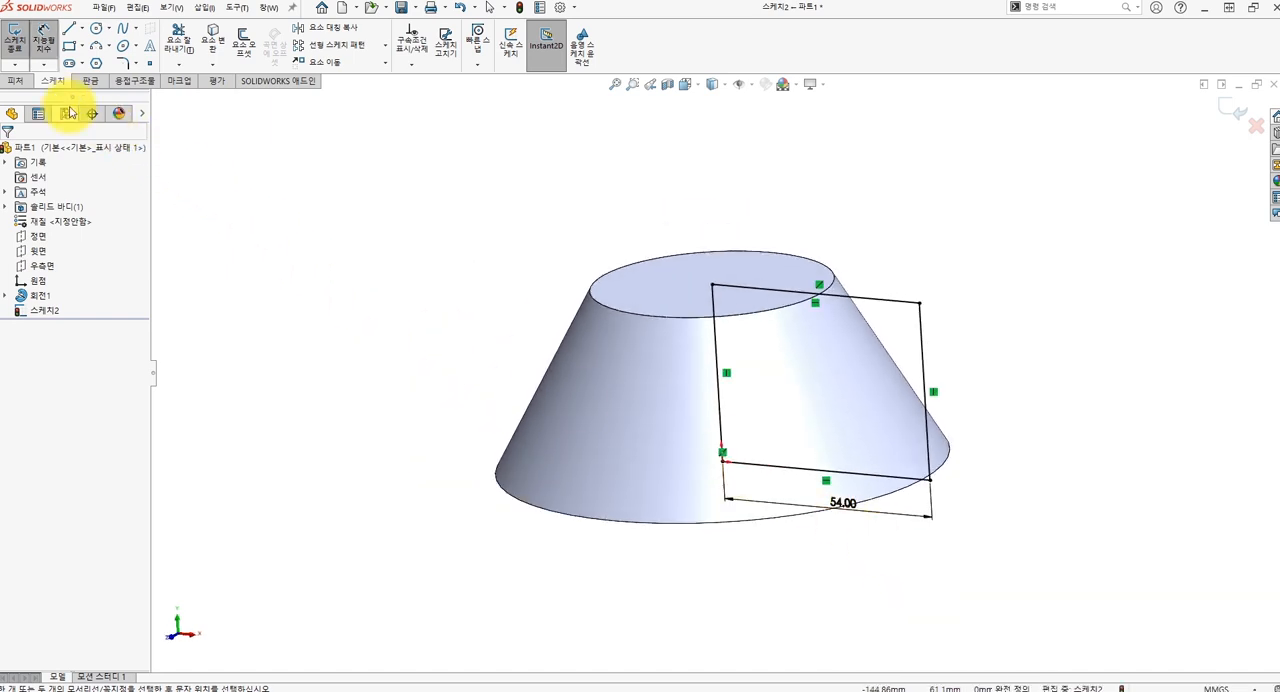
pyautogui.click(16, 81)
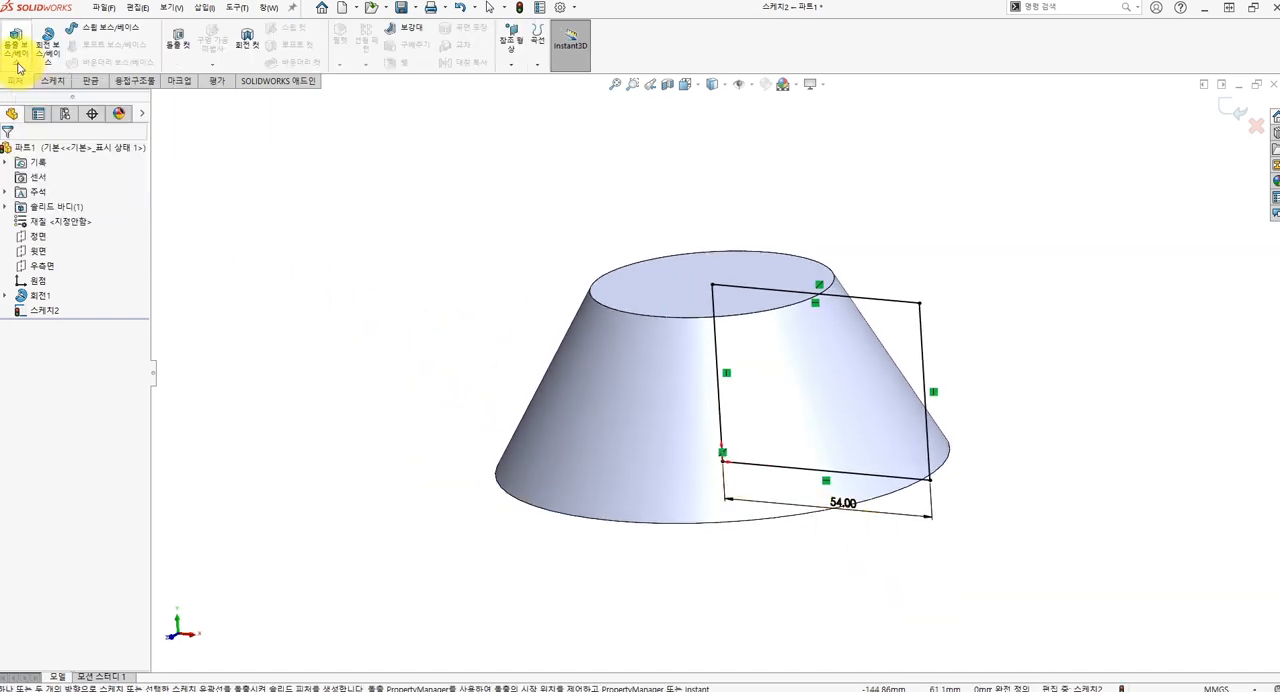
pyautogui.click(16, 50)
pyautogui.click(94, 232)
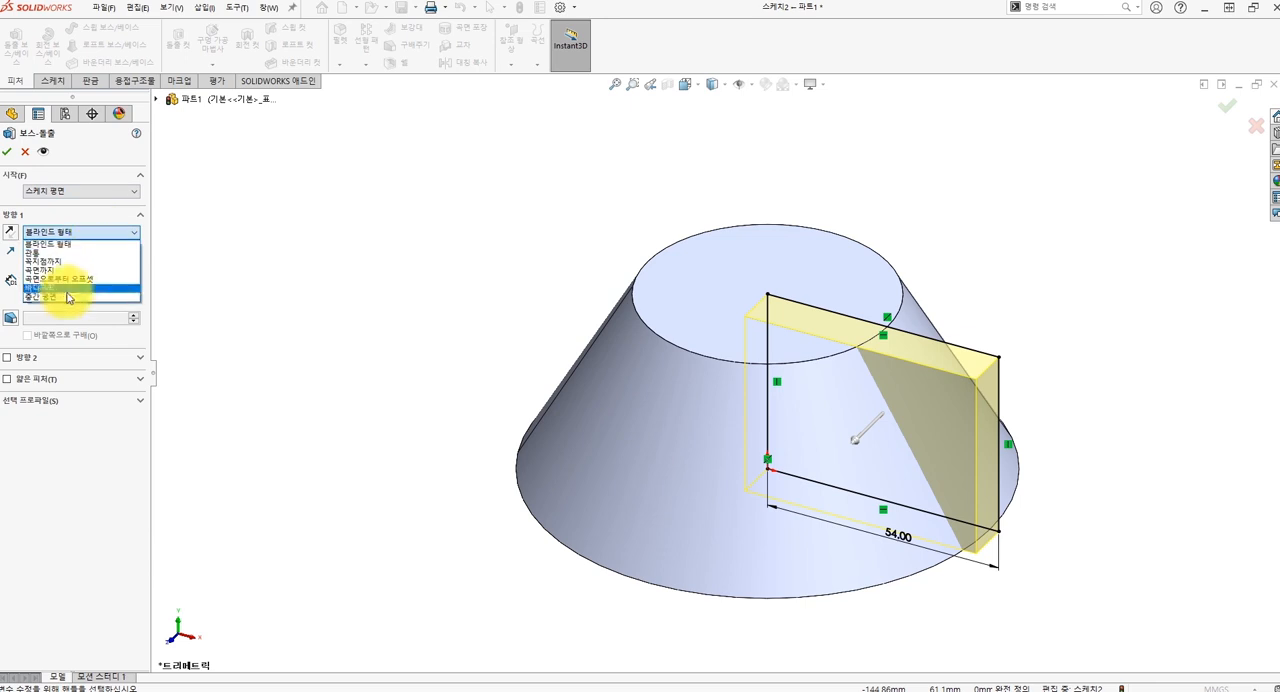
pyautogui.click(57, 298)
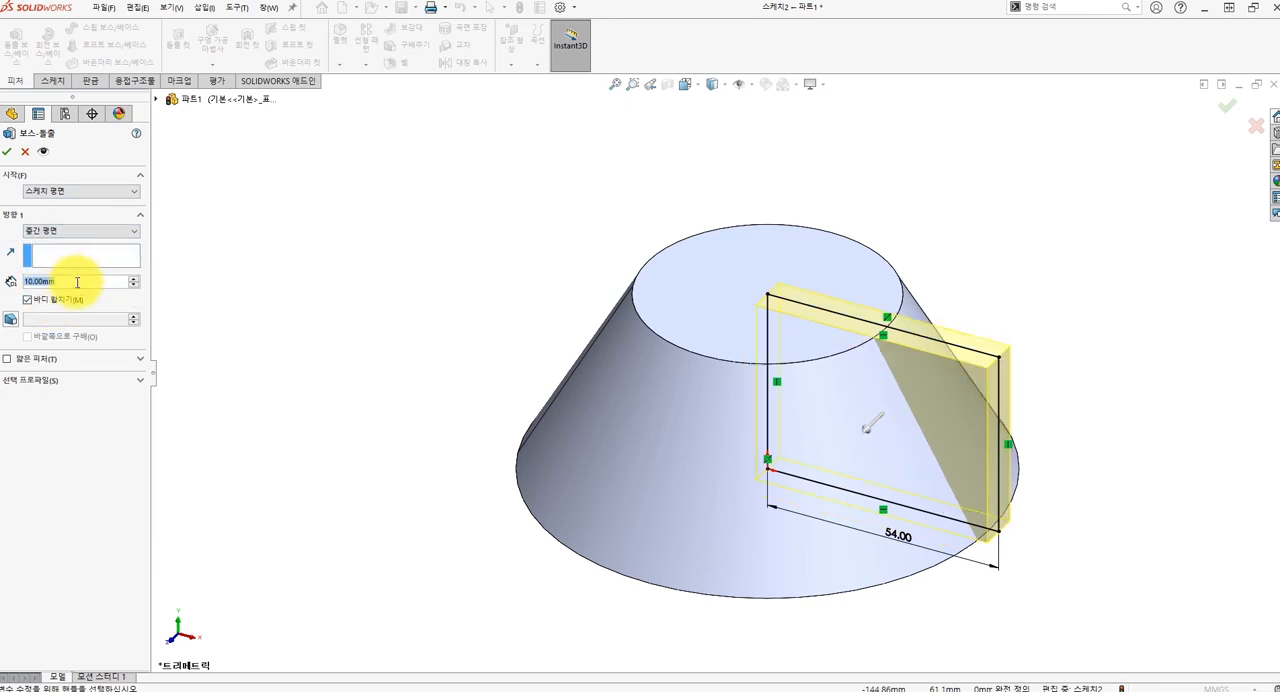
pyautogui.write('104')
pyautogui.press('Return')
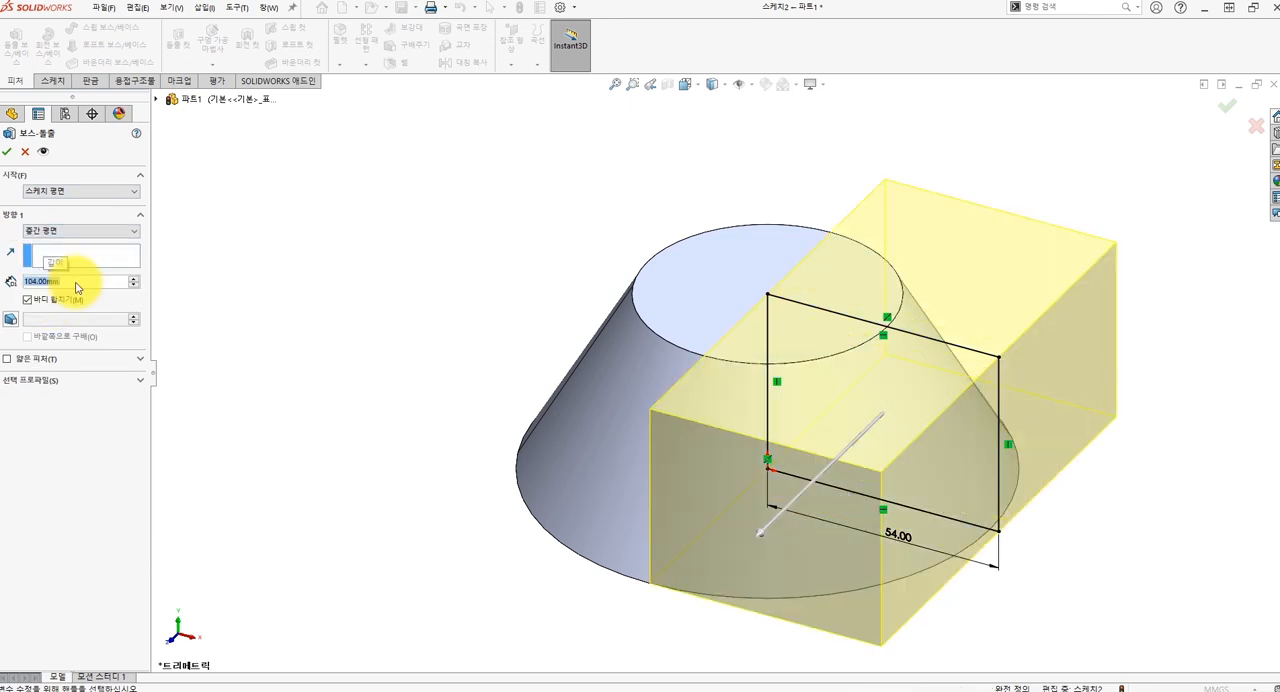
pyautogui.press('Return')
pyautogui.click(264, 311)
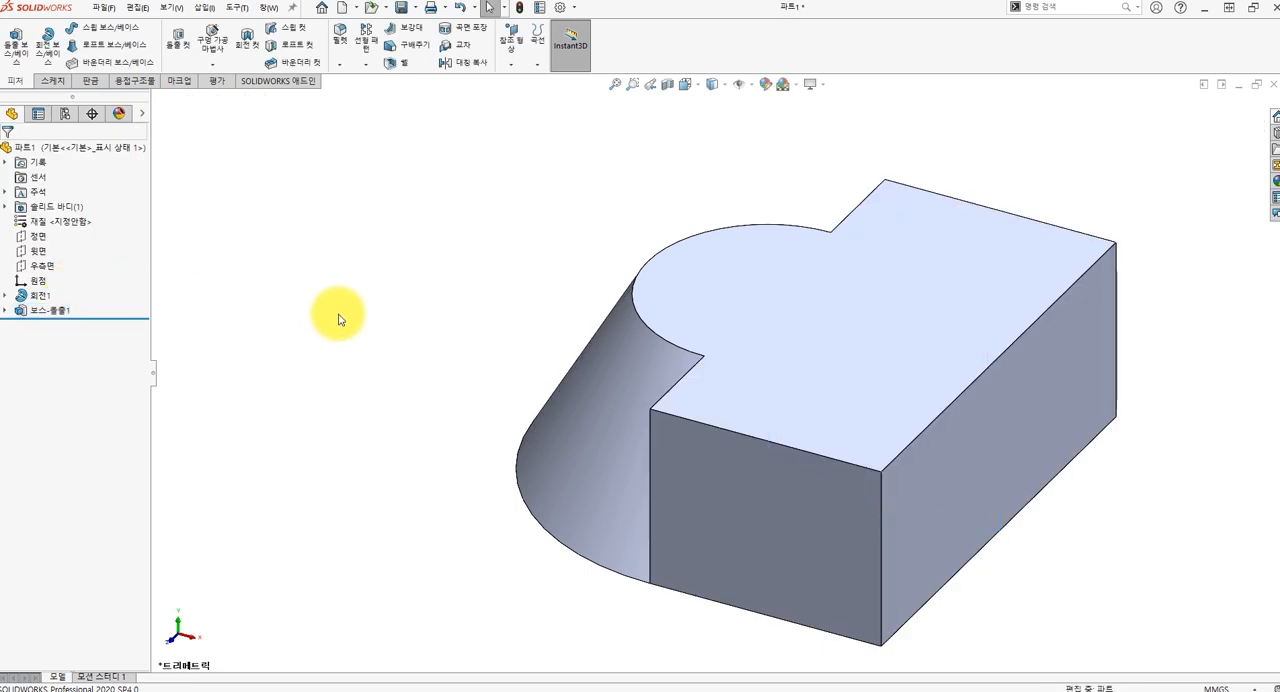
# Start a sketch on the block's triangular flat face beside the cone and convert the outlines of both triangular faces into sketch lines.
pyautogui.scroll(2, 338, 318)
pyautogui.moveTo(338, 318); pyautogui.dragTo(488, 344, button='middle')
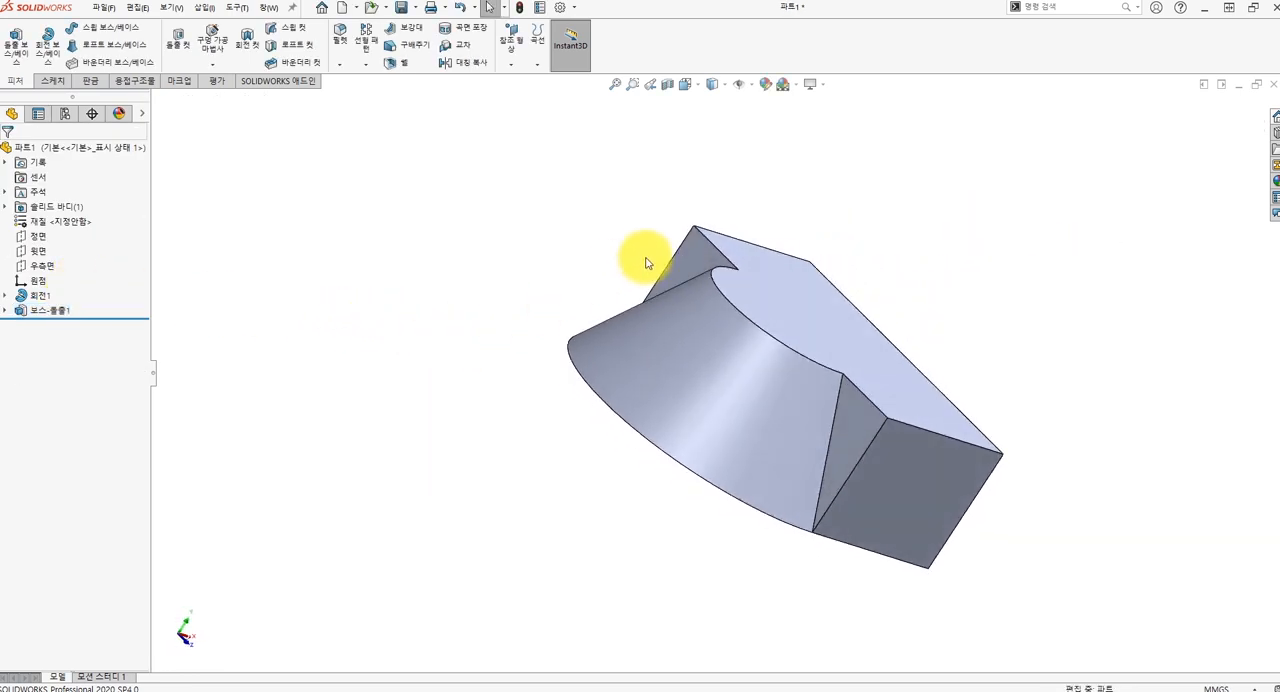
pyautogui.click(700, 259)
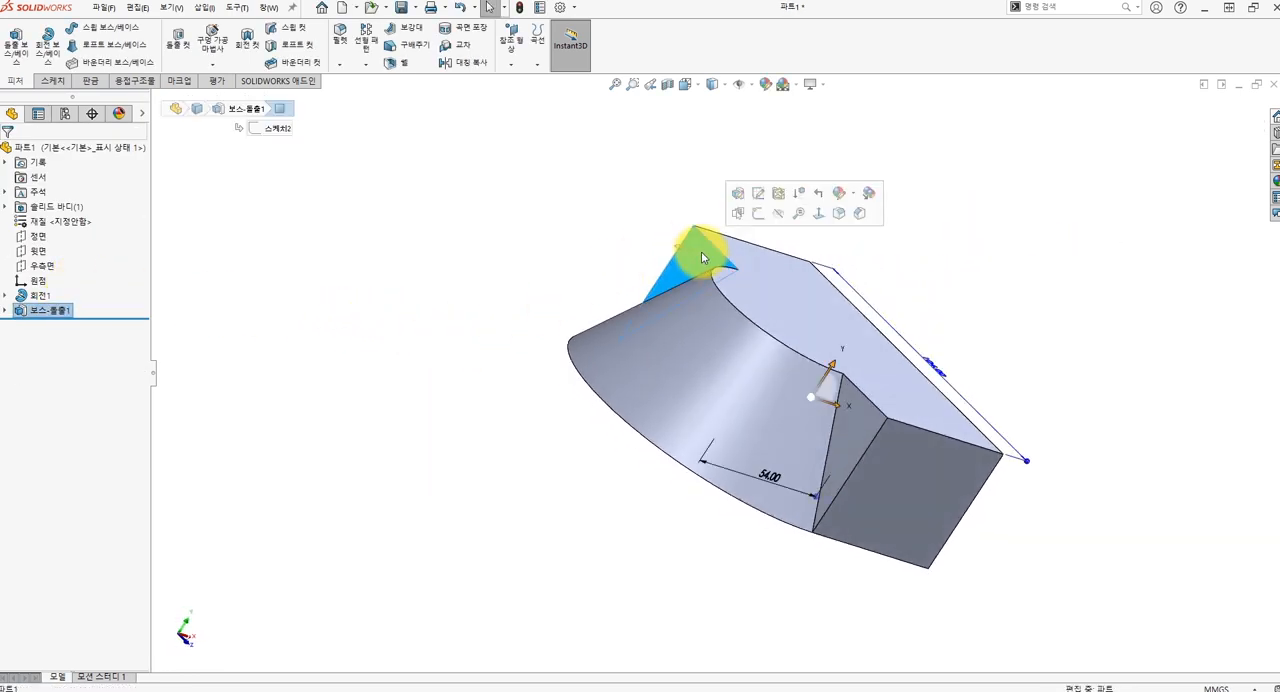
pyautogui.click(758, 220)
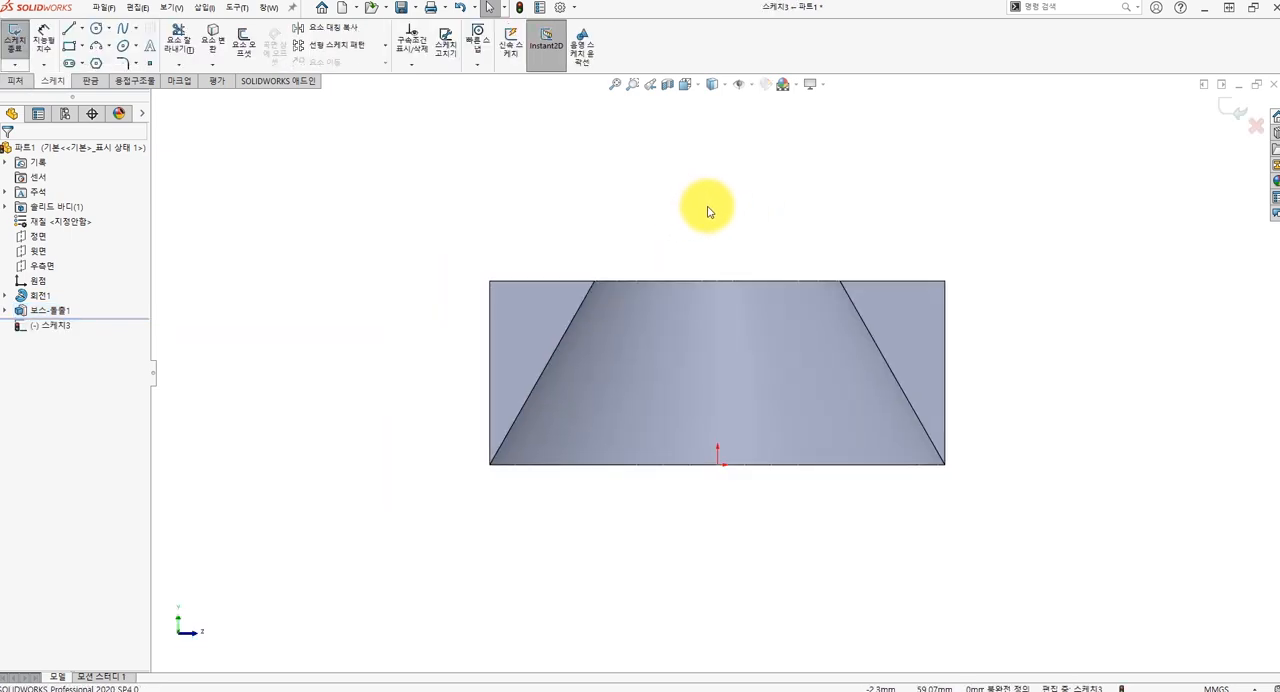
pyautogui.keyDown('ctrl'); pyautogui.moveTo(708, 211); pyautogui.dragTo(640, 231, button='middle'); pyautogui.keyUp('ctrl')
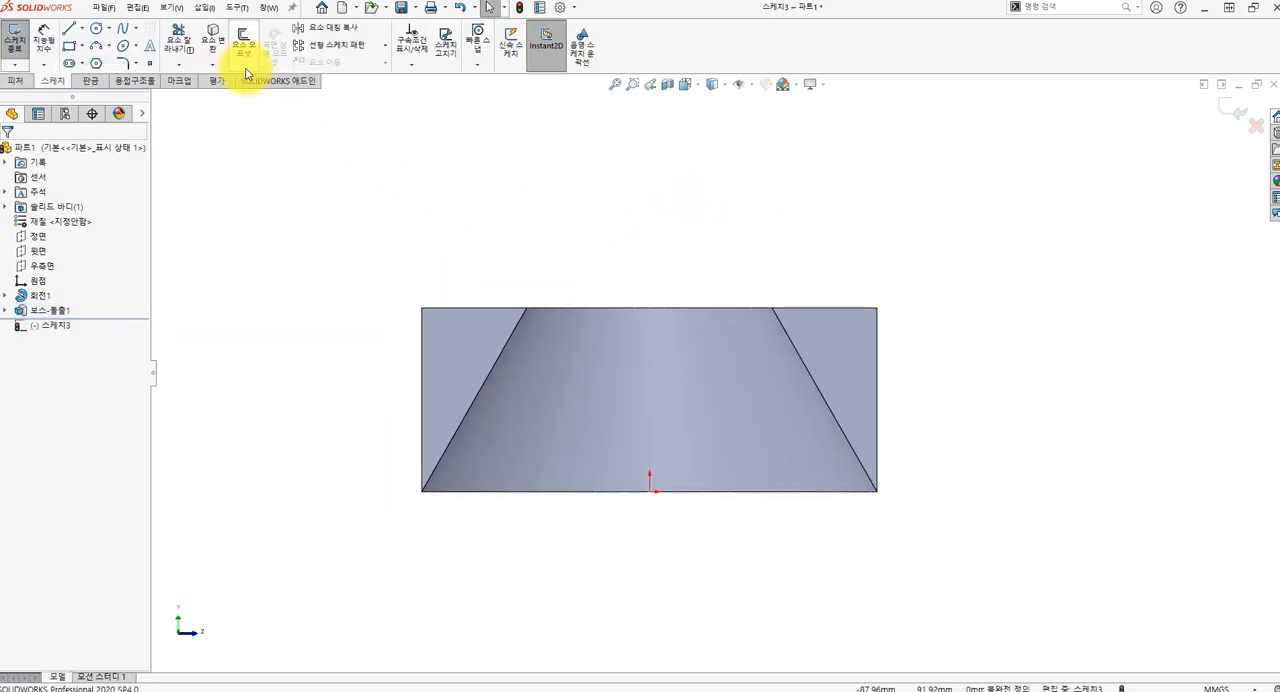
pyautogui.click(216, 46)
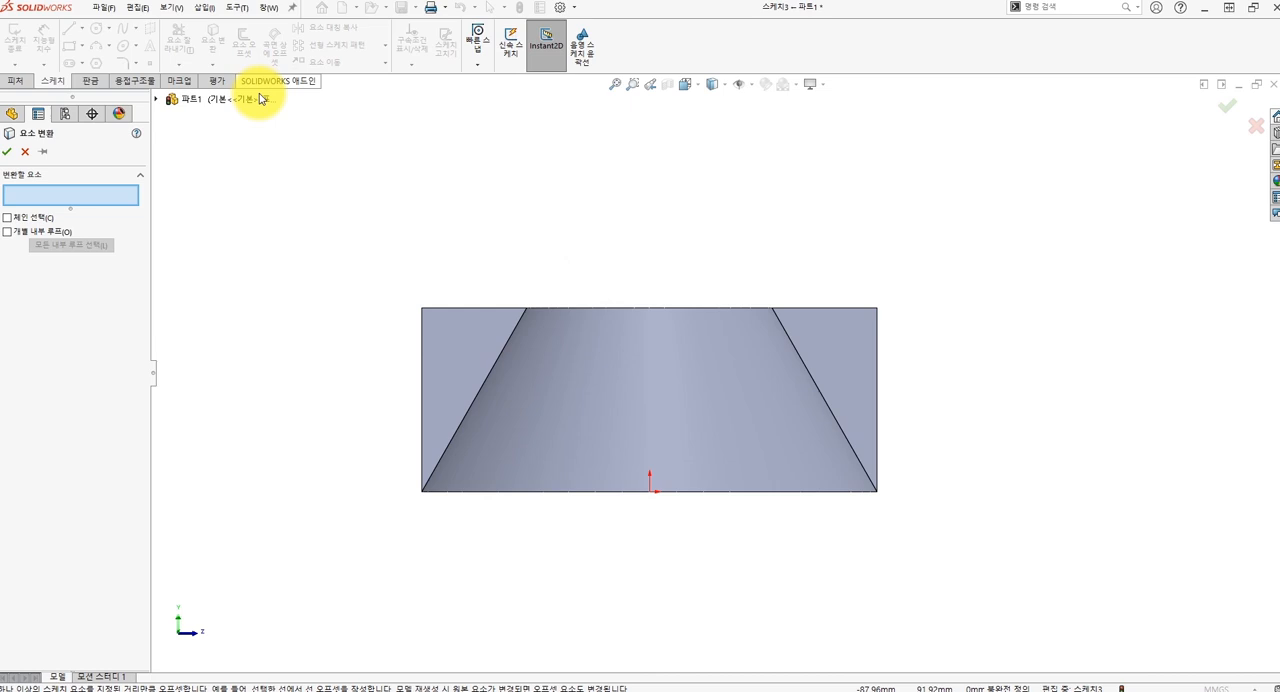
pyautogui.click(451, 343)
pyautogui.click(818, 370)
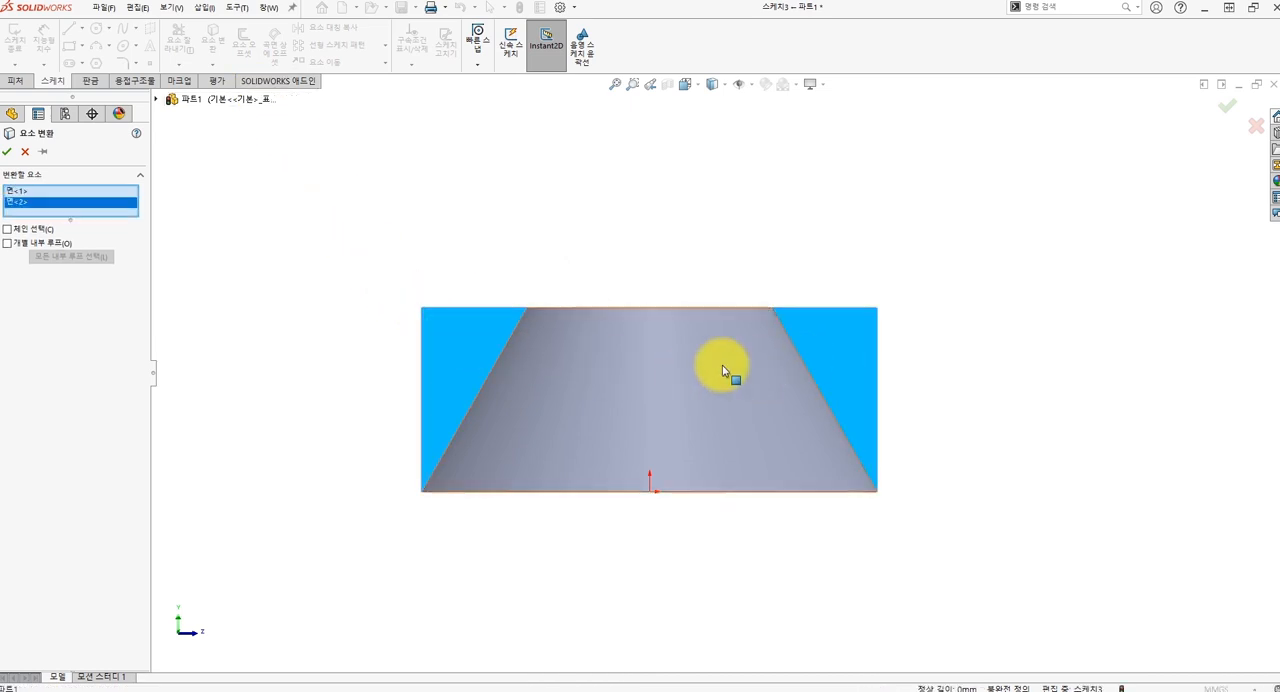
pyautogui.click(7, 151)
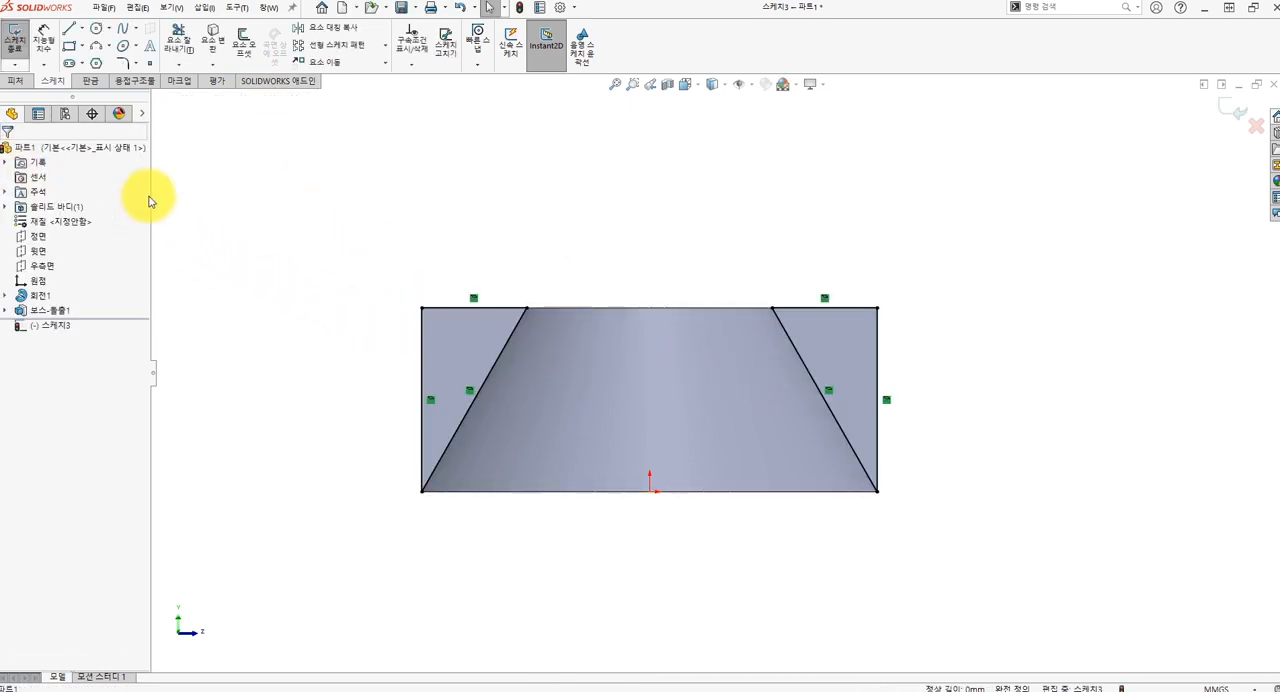
# Extrude-cut the two converted triangles through all to slope both long sides of the block.
pyautogui.moveTo(680, 246); pyautogui.dragTo(648, 295, button='middle')
pyautogui.click(16, 82)
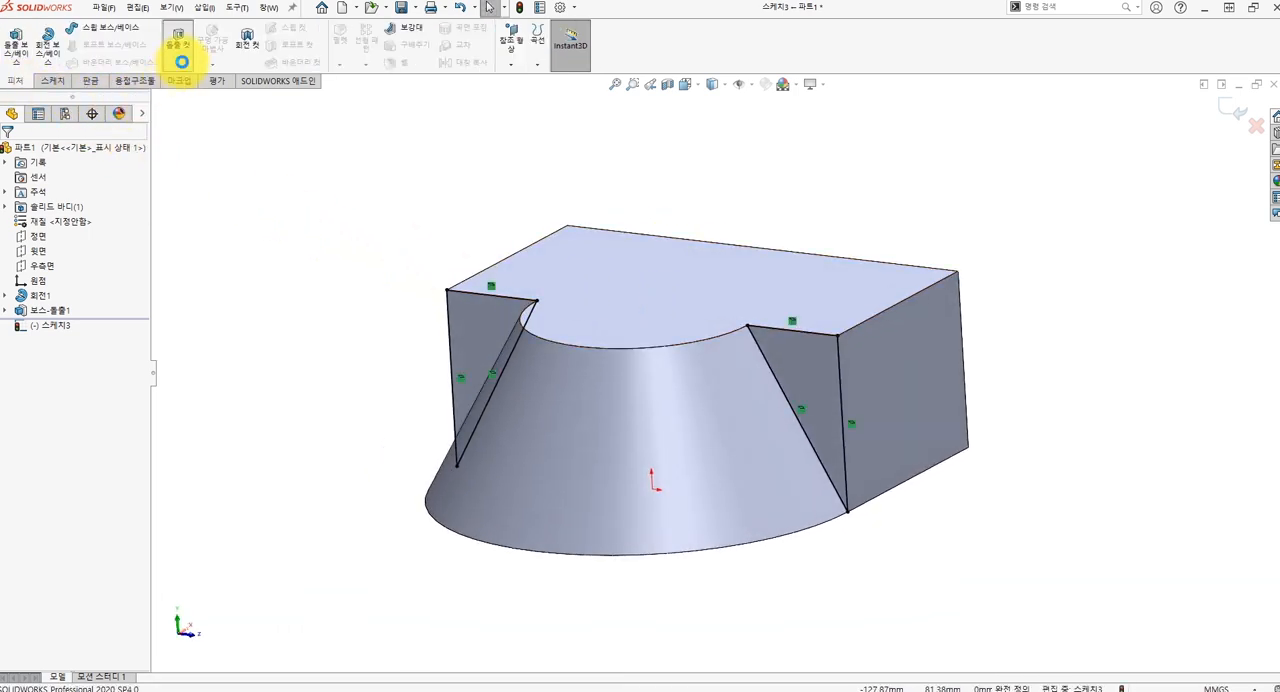
pyautogui.click(181, 60)
pyautogui.click(96, 235)
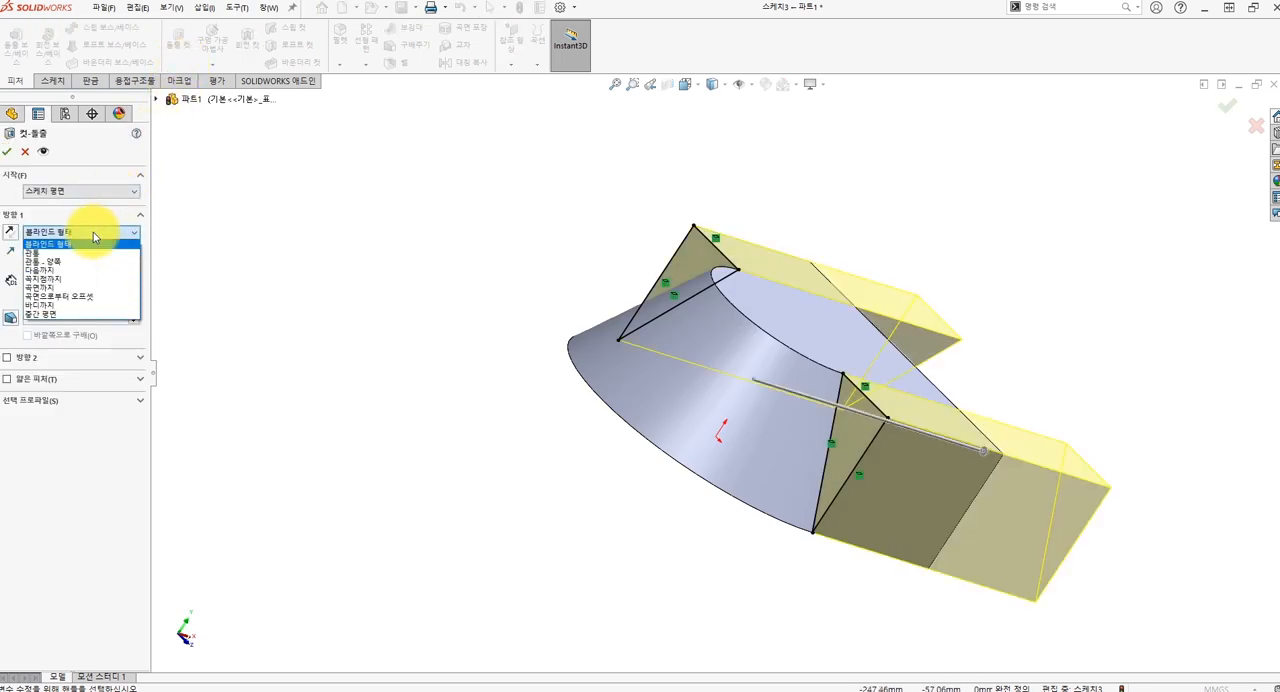
pyautogui.click(74, 254)
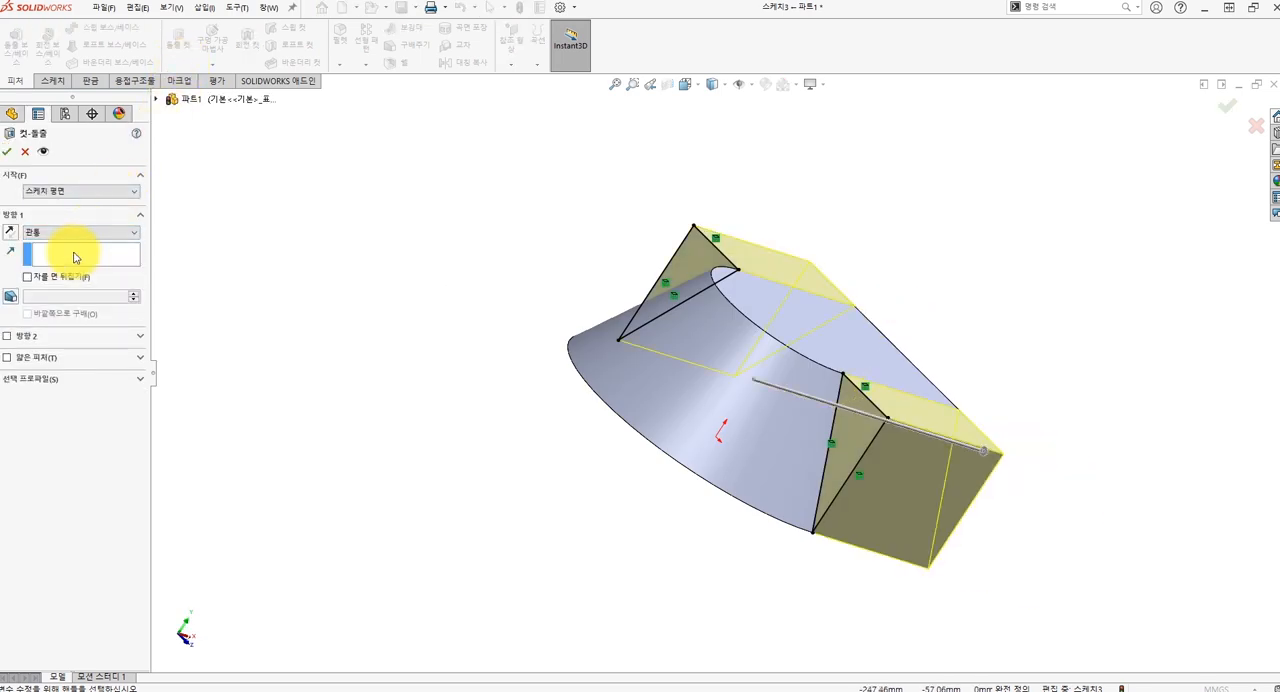
pyautogui.press('Return')
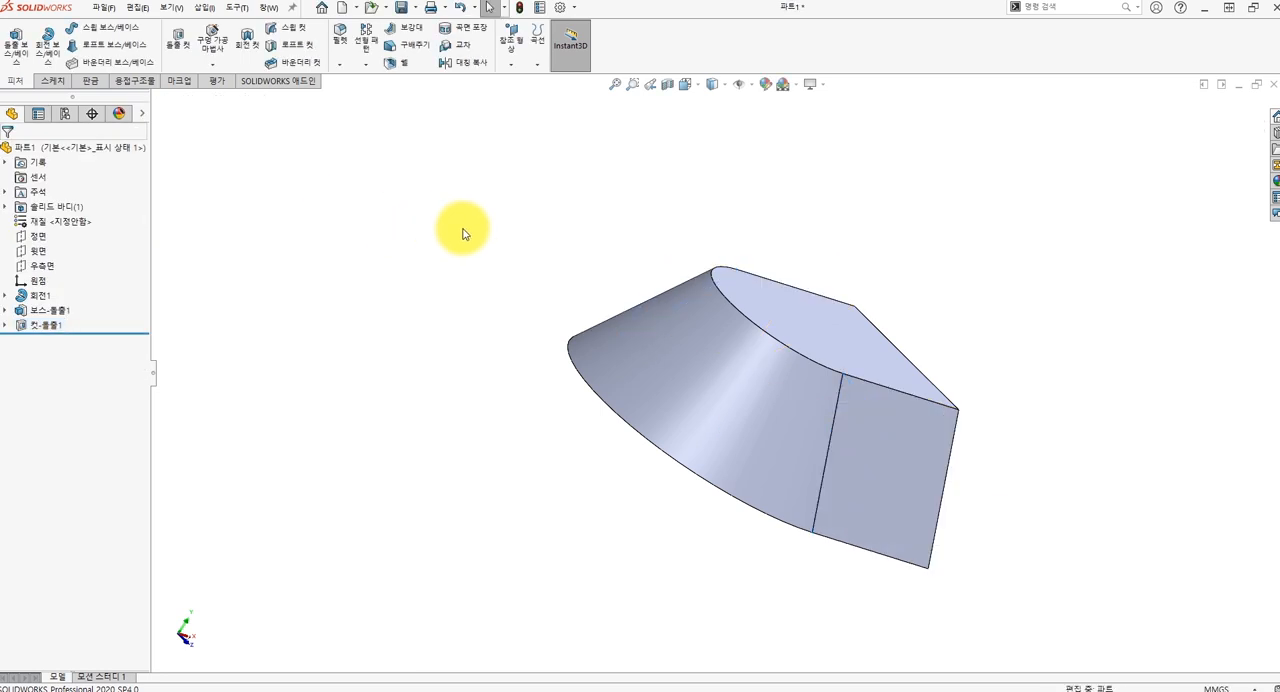
# Sketch a closed triangle on the front plane at the block's end, its slanted side about 54 mm from the lower corner to the top edge.
pyautogui.moveTo(457, 226); pyautogui.dragTo(485, 222, button='middle')
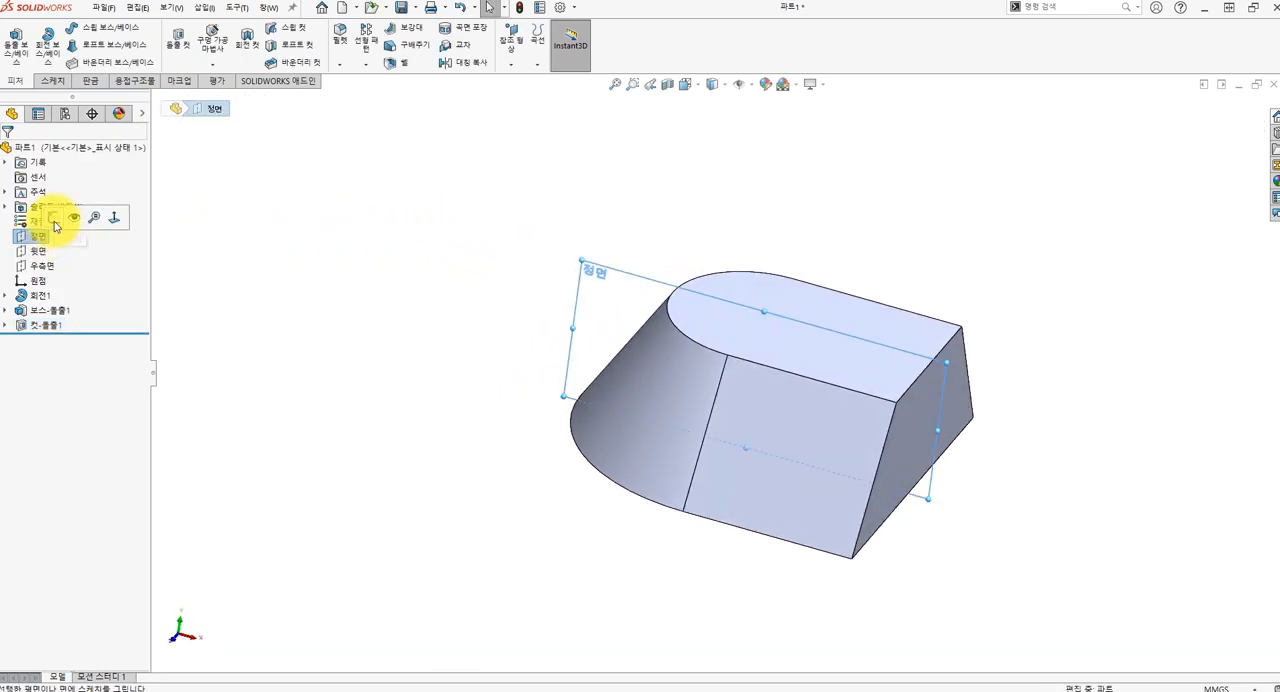
pyautogui.click(55, 226)
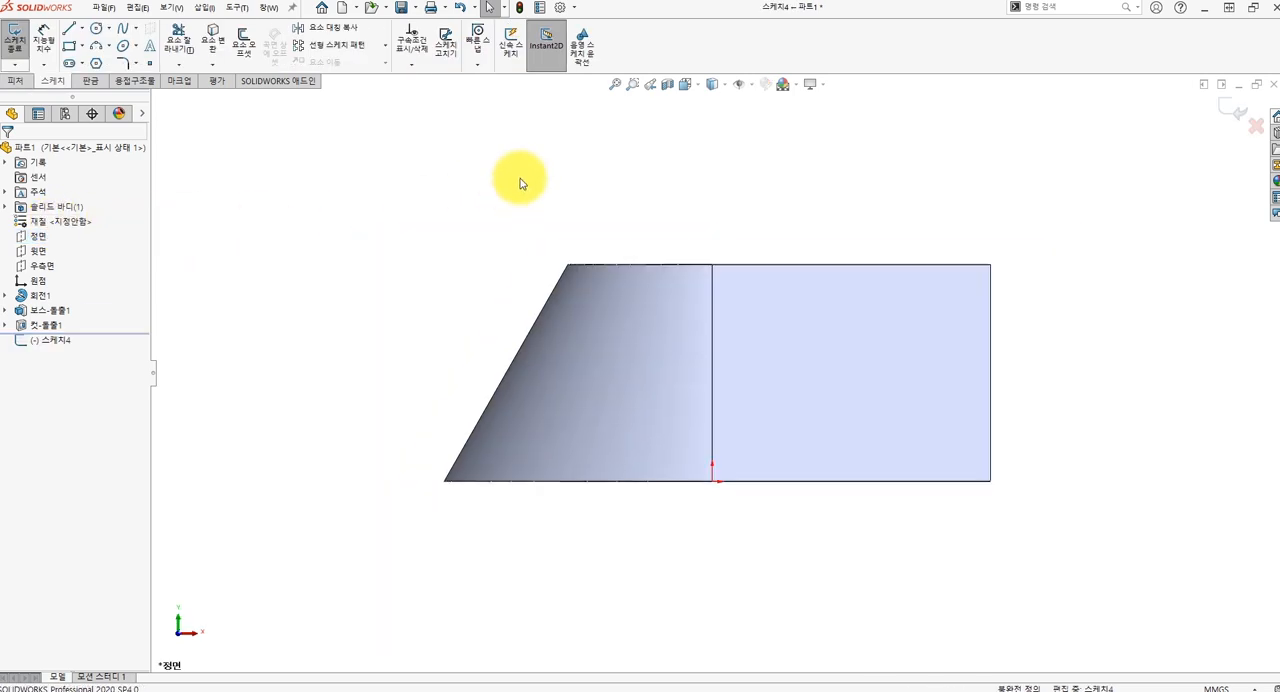
pyautogui.click(70, 32)
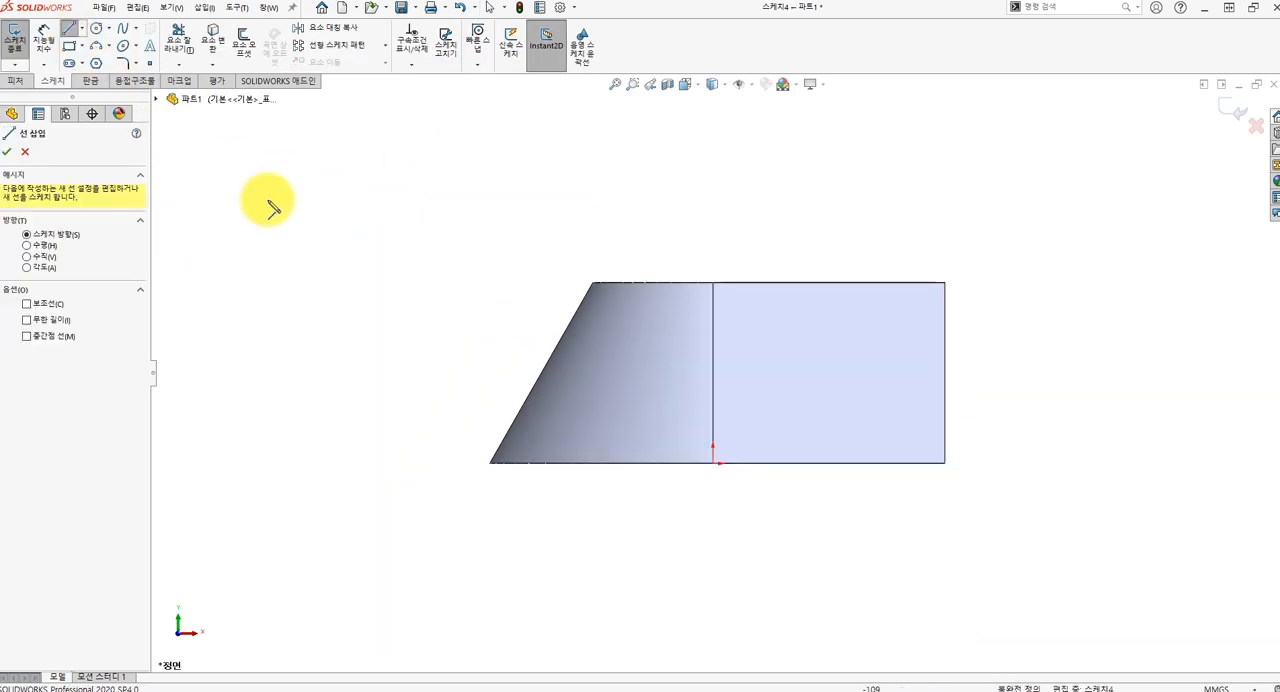
pyautogui.click(945, 463)
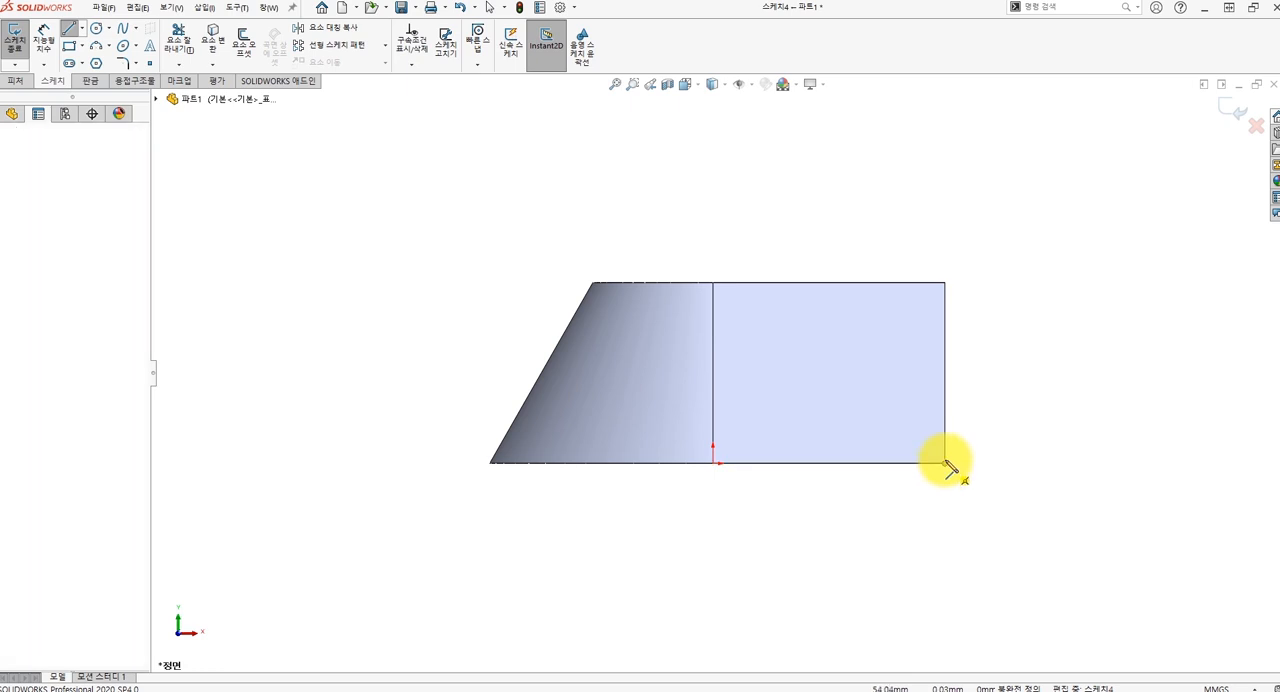
pyautogui.click(798, 283)
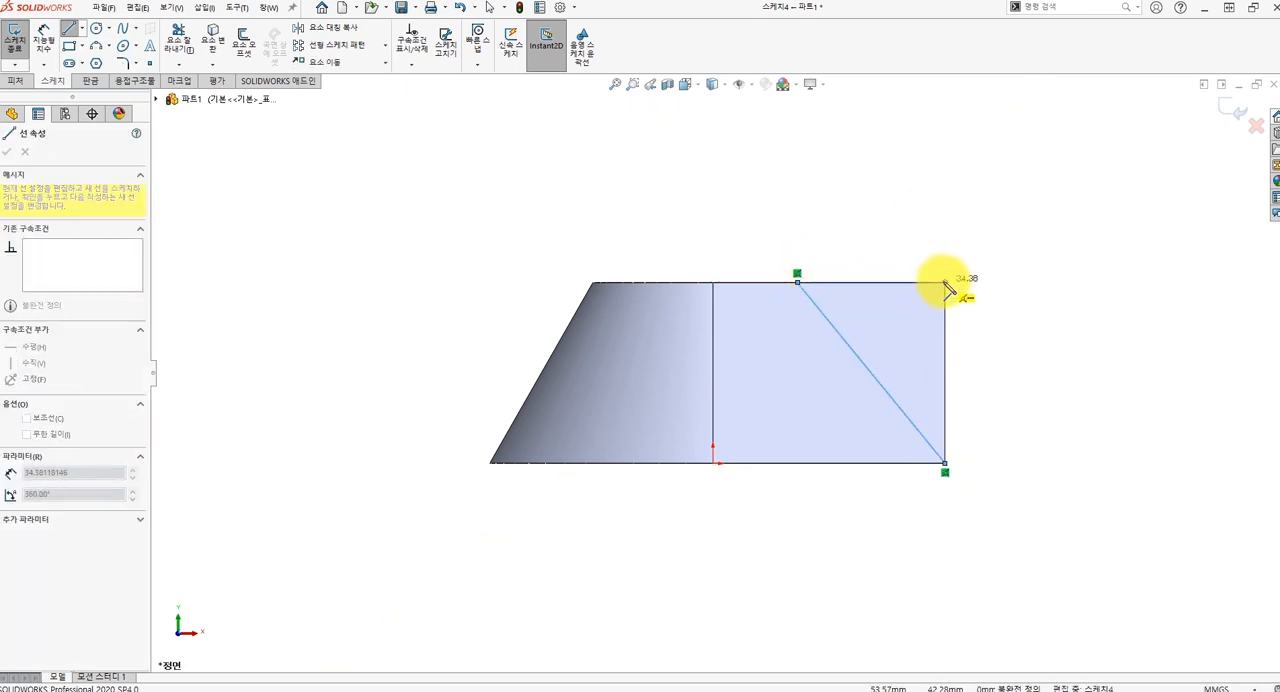
pyautogui.click(945, 283)
pyautogui.click(945, 463)
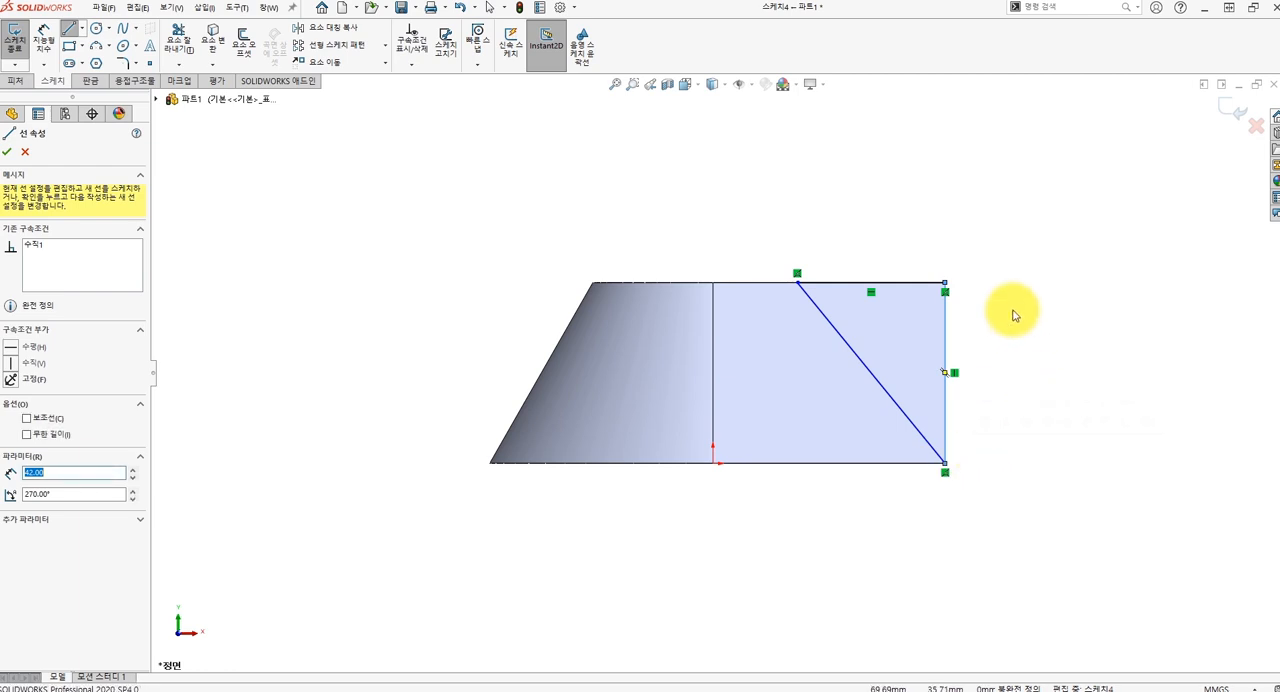
pyautogui.press('Escape')
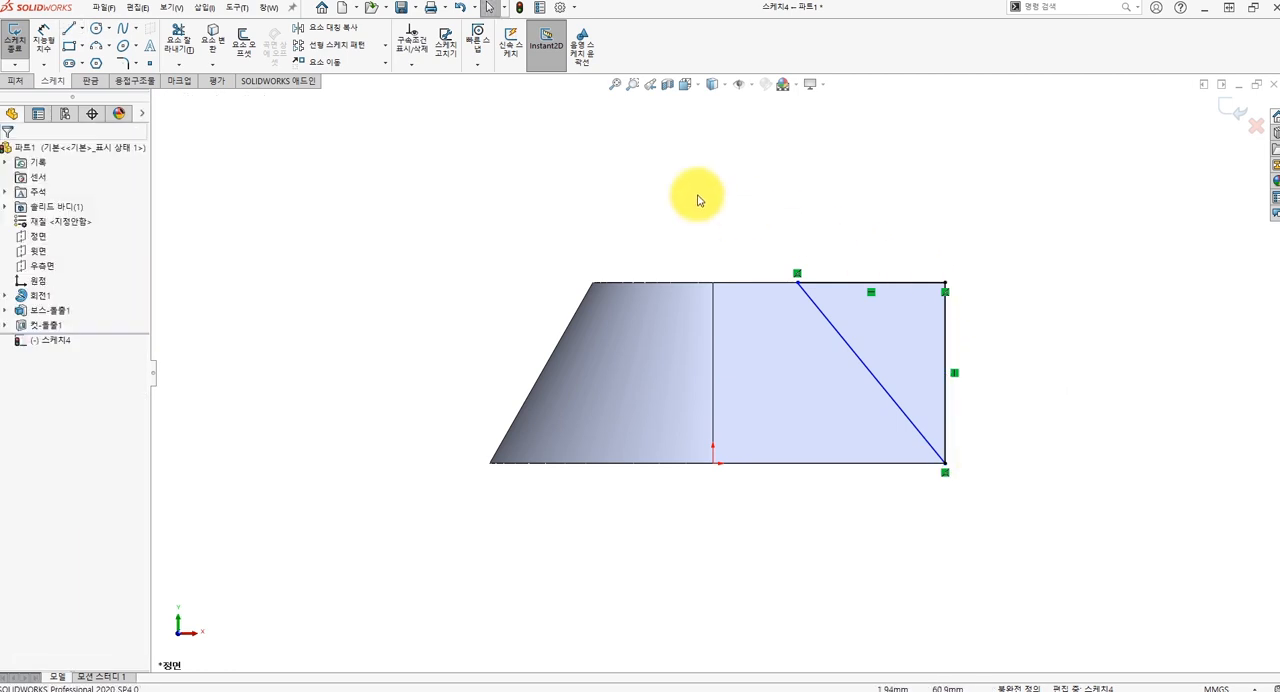
# Dimension the angle between the triangle's slanted line and the block's bottom edge as 128 degrees.
pyautogui.click(56, 58)
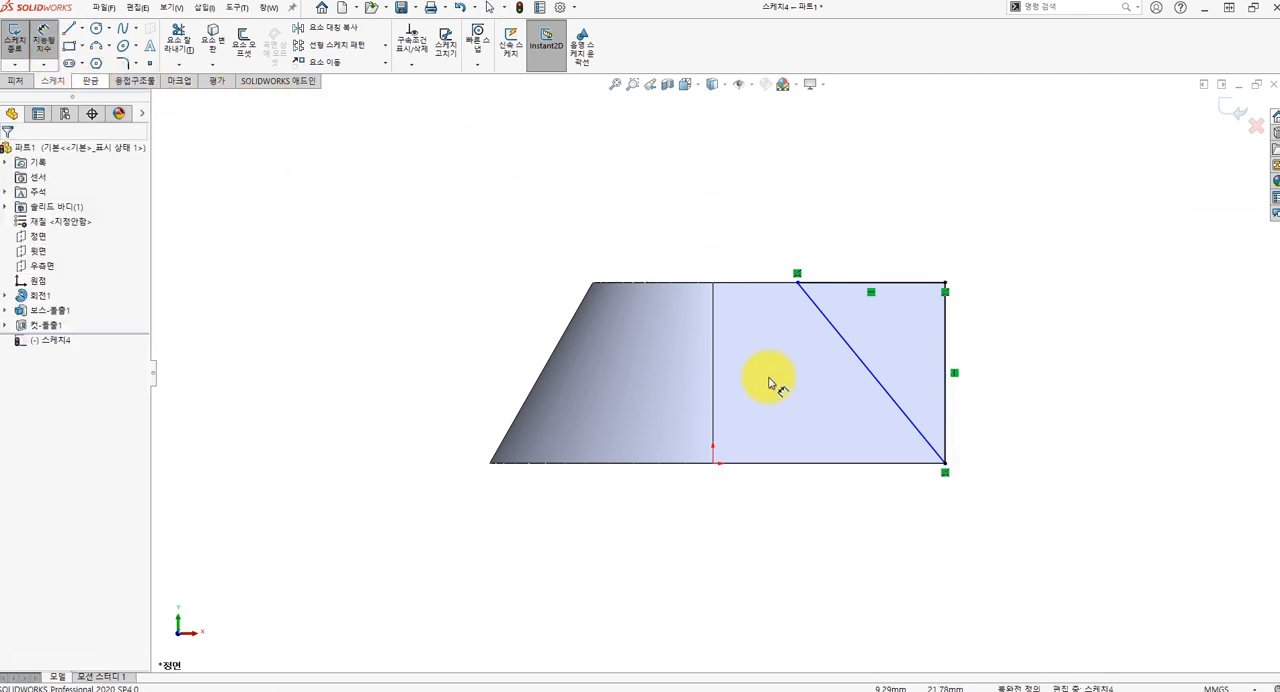
pyautogui.click(912, 433)
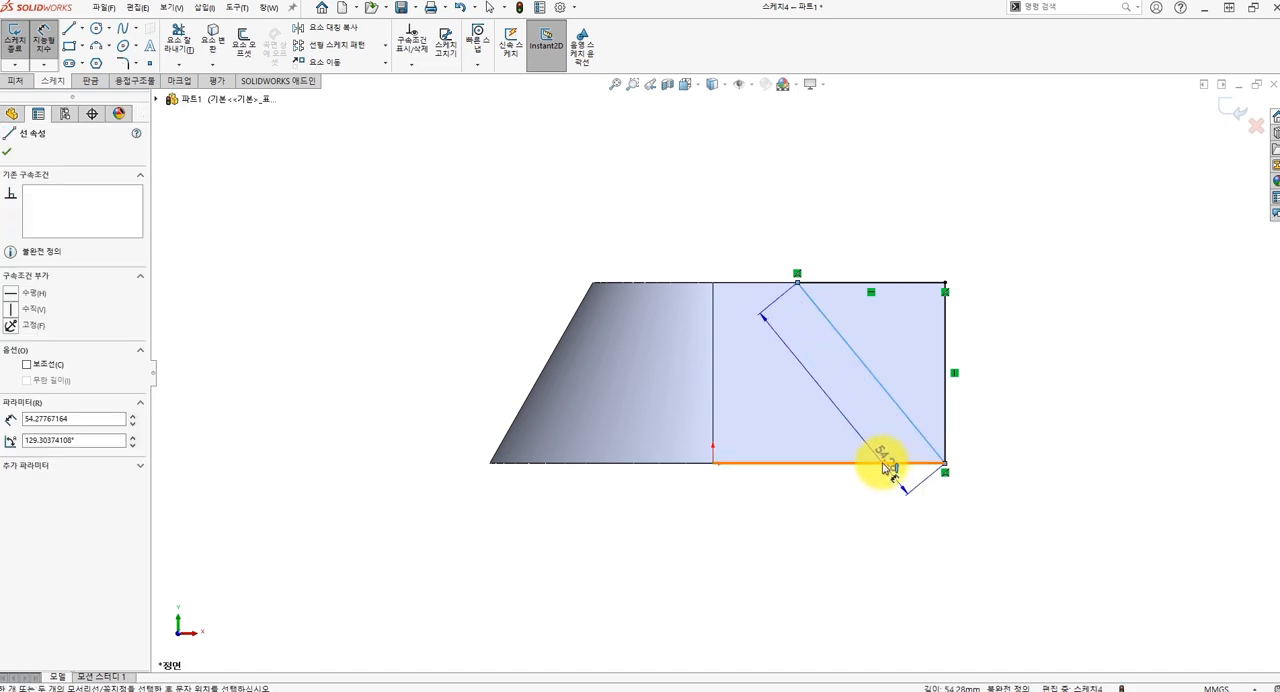
pyautogui.click(884, 464)
pyautogui.click(1024, 394)
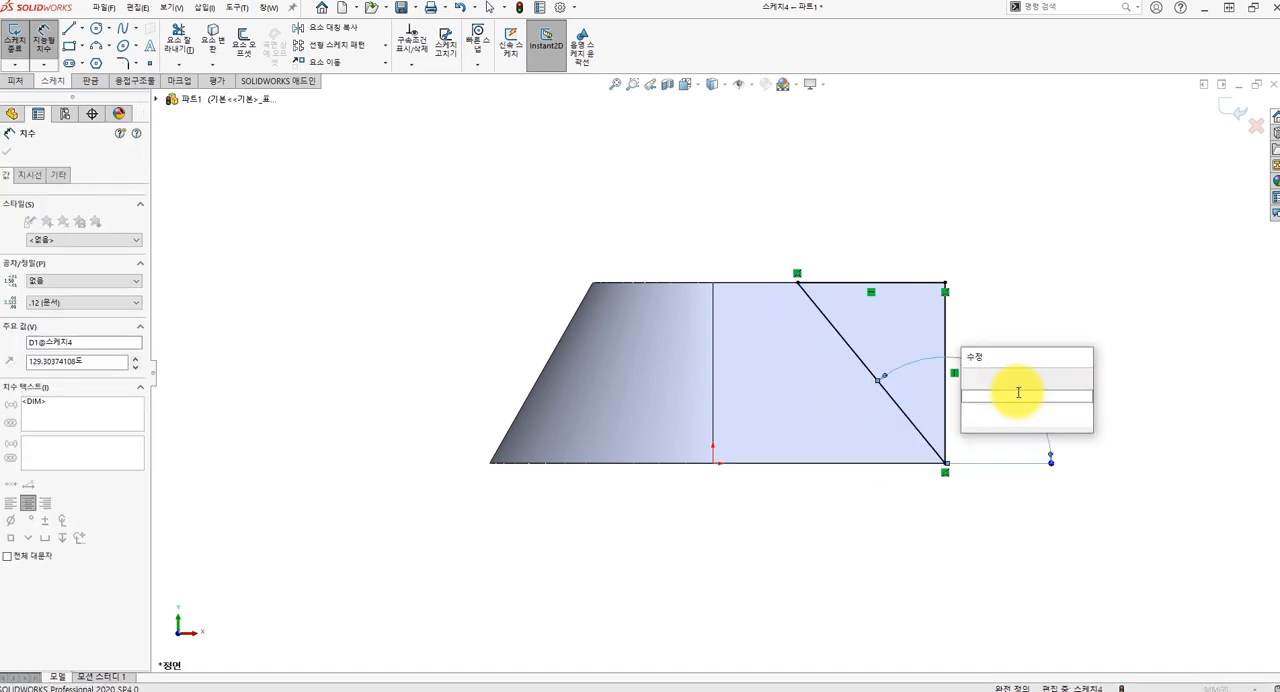
pyautogui.write('128')
pyautogui.press('Return')
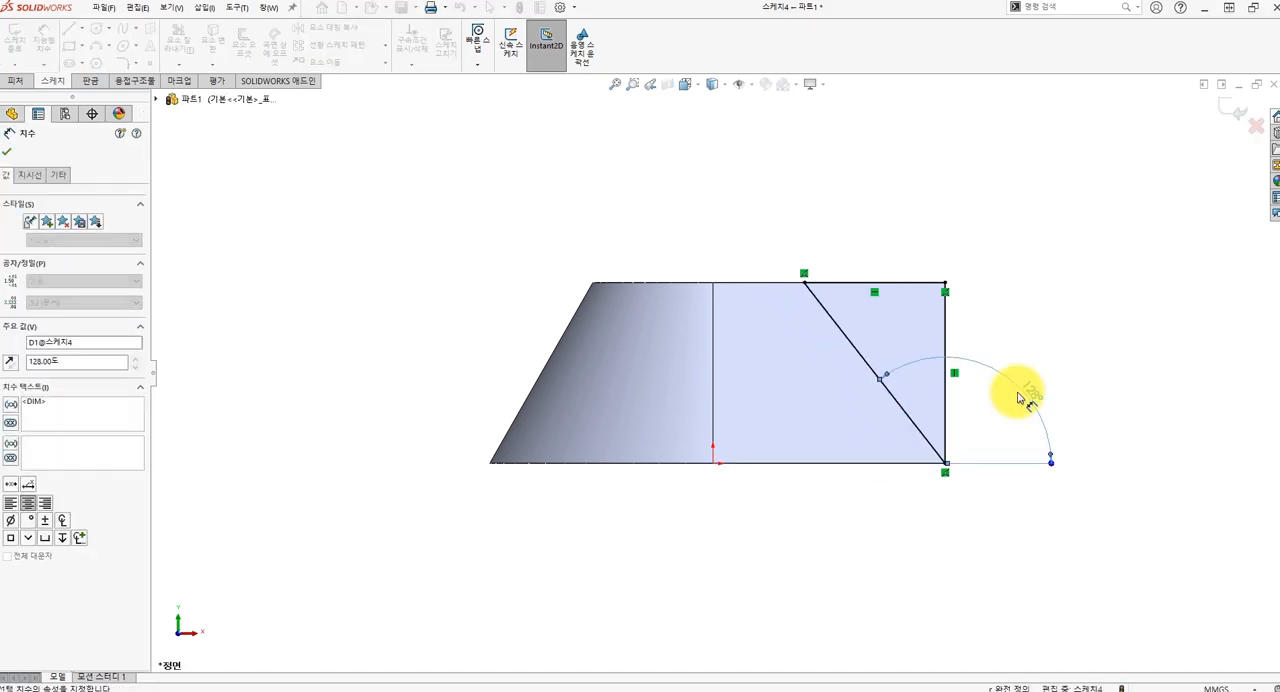
pyautogui.press('Escape')
# Extrude-cut the triangle with Through All - Both to slope the end face of the block.
pyautogui.moveTo(1014, 323)
pyautogui.mouseDown(button='middle')
pyautogui.moveTo(1018, 300)
pyautogui.moveTo(1006, 334)
pyautogui.mouseUp(button='middle')
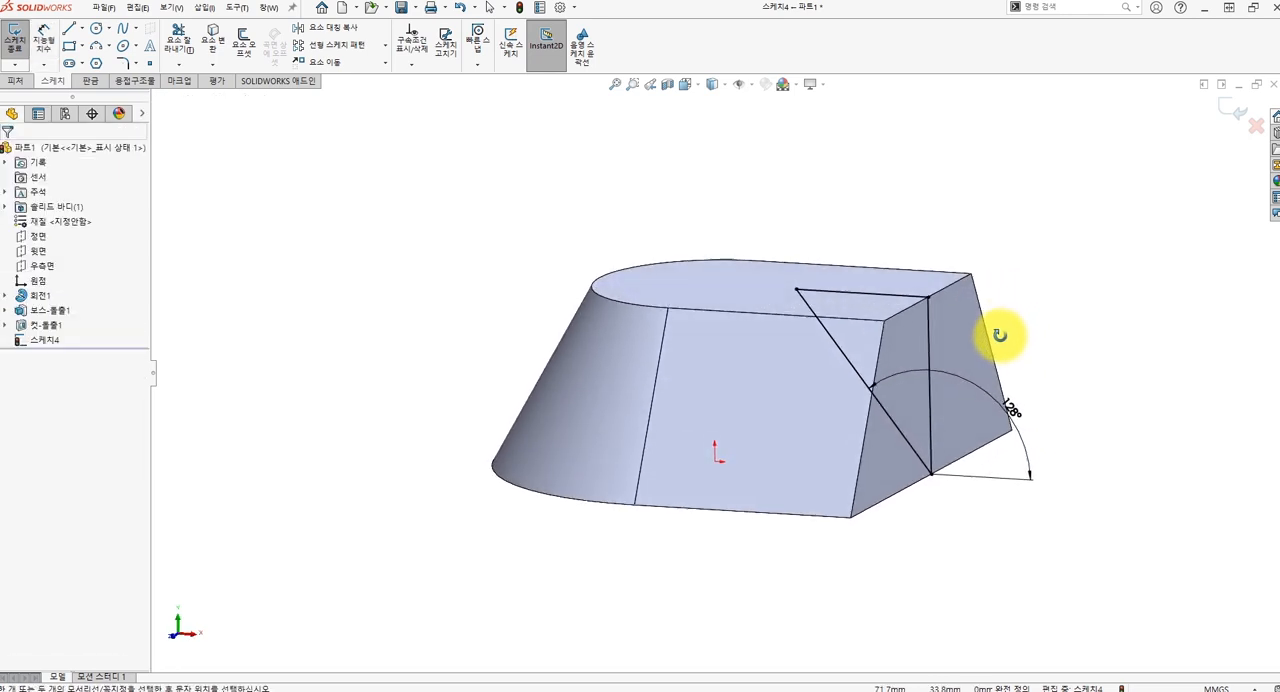
pyautogui.click(16, 81)
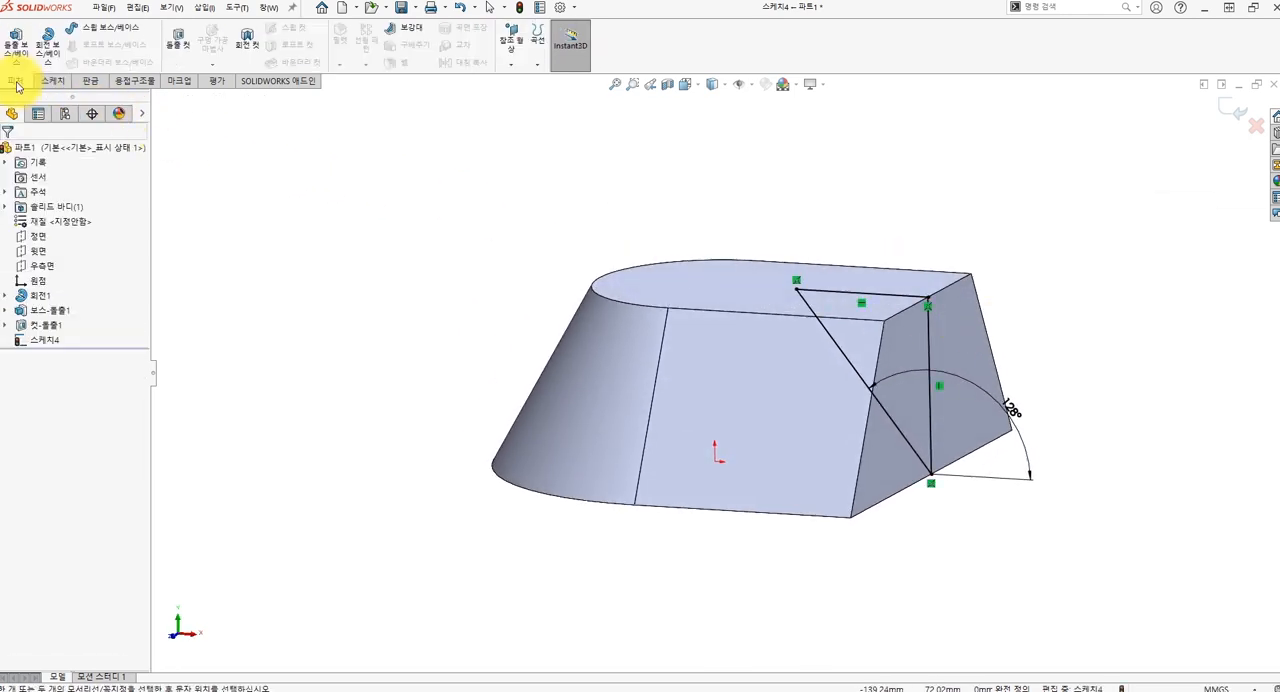
pyautogui.click(177, 44)
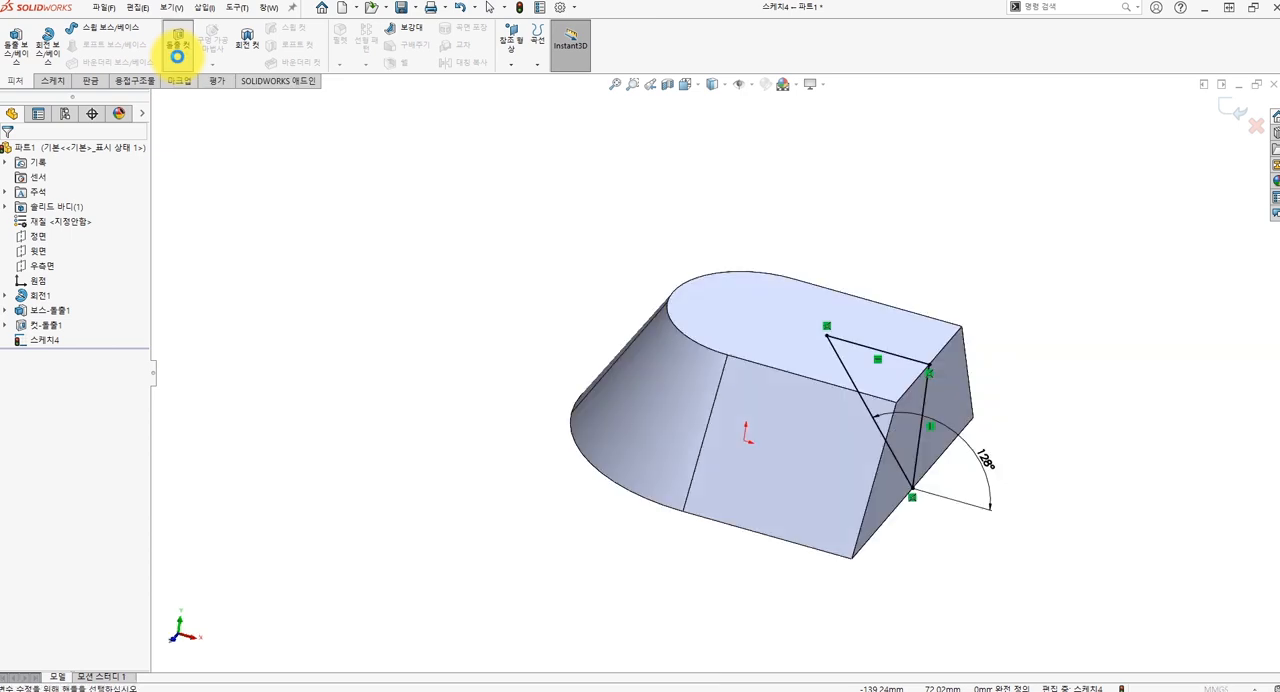
pyautogui.click(90, 234)
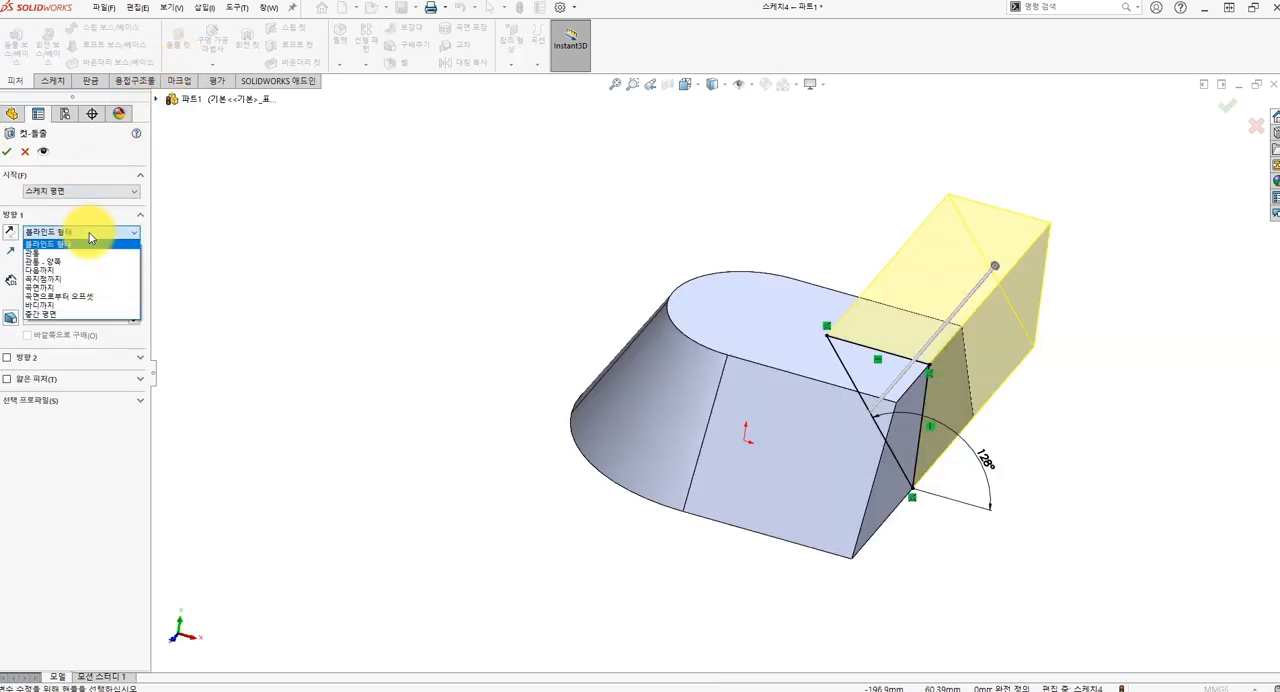
pyautogui.click(58, 263)
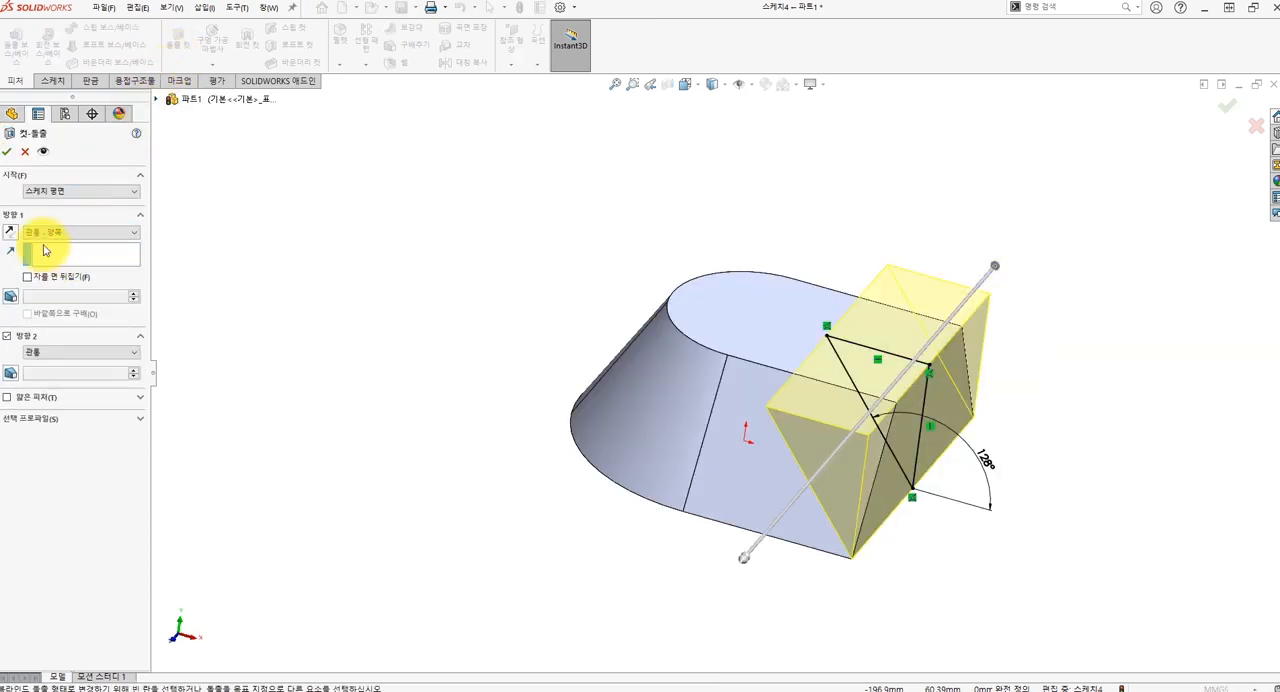
pyautogui.click(7, 153)
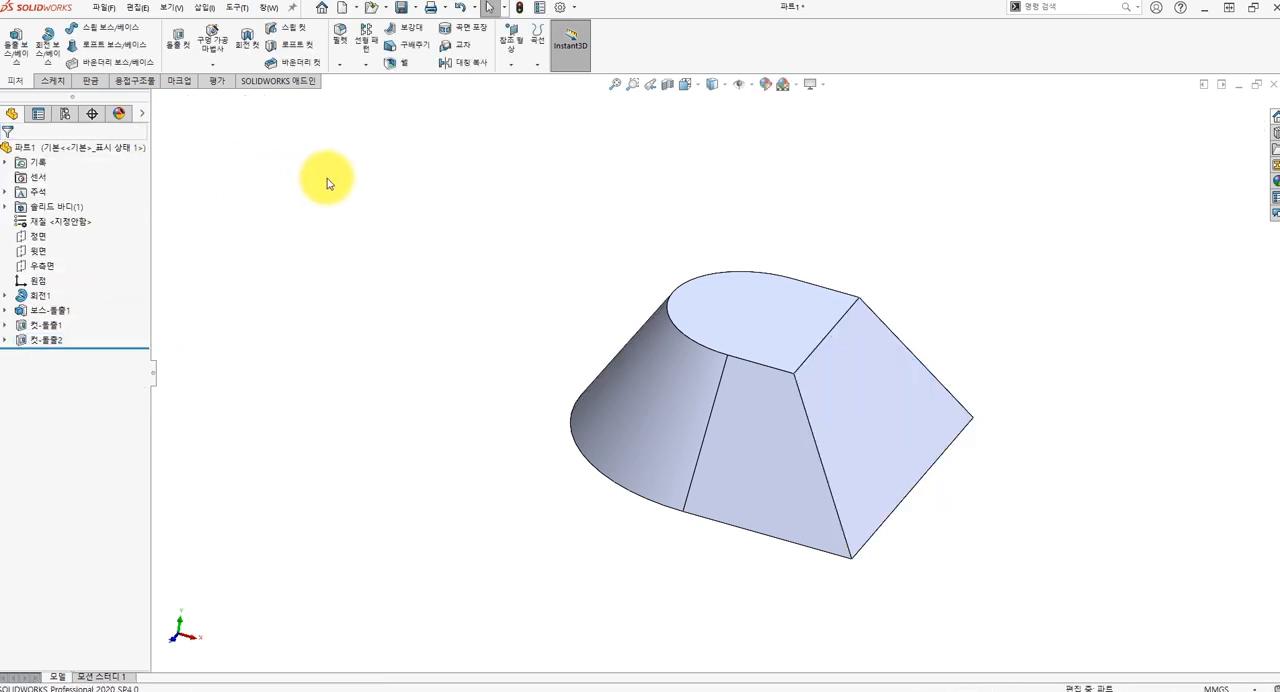
# Sketch a circle about 36.5 mm in diameter on the front plane, centred where the vertical edge meets the part's top edge.
pyautogui.click(46, 240)
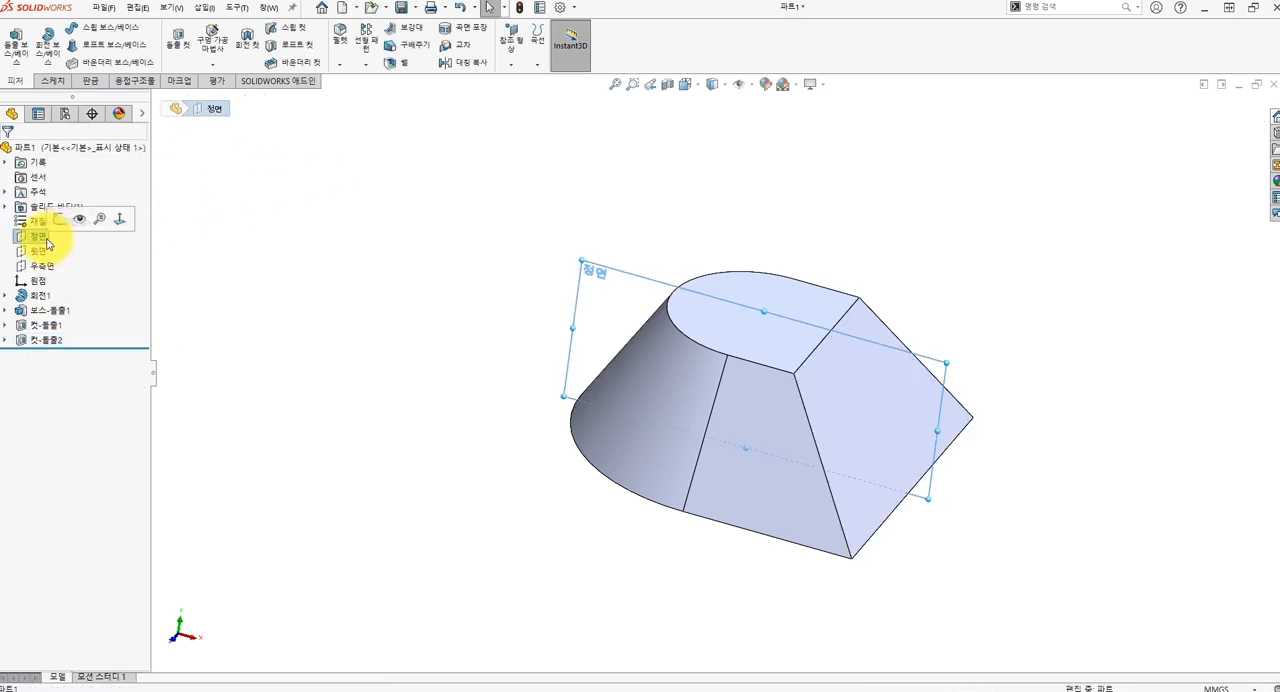
pyautogui.click(59, 222)
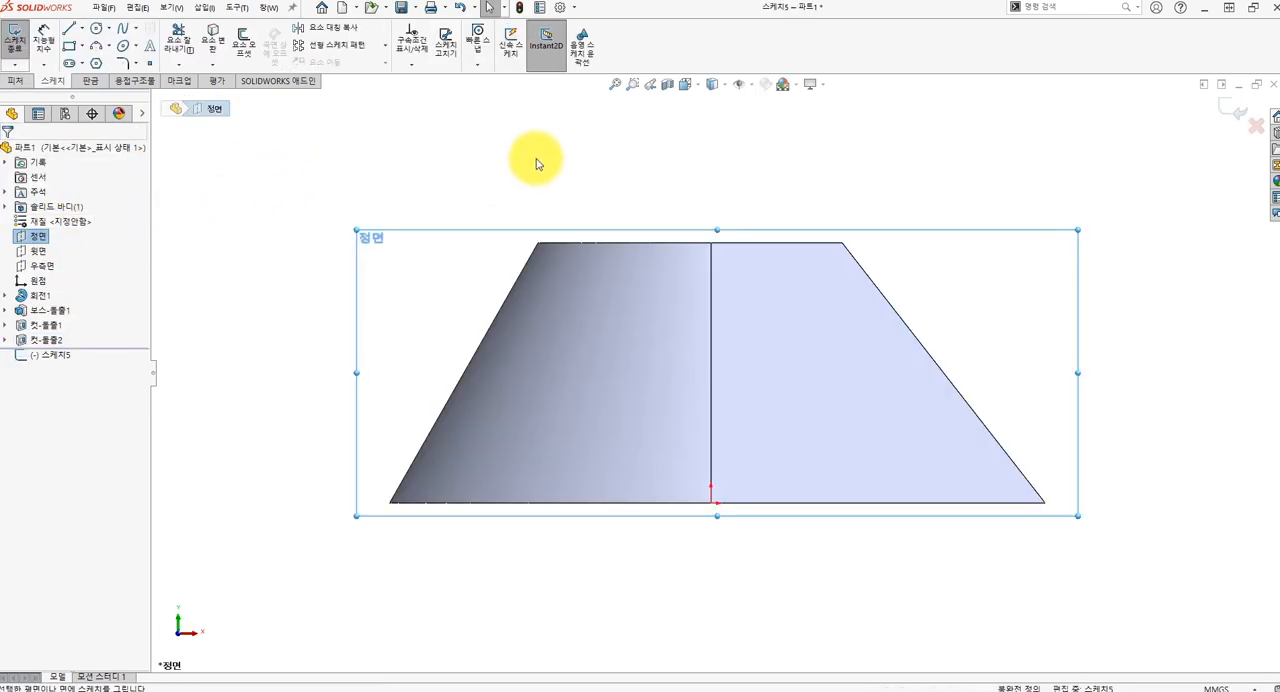
pyautogui.click(97, 32)
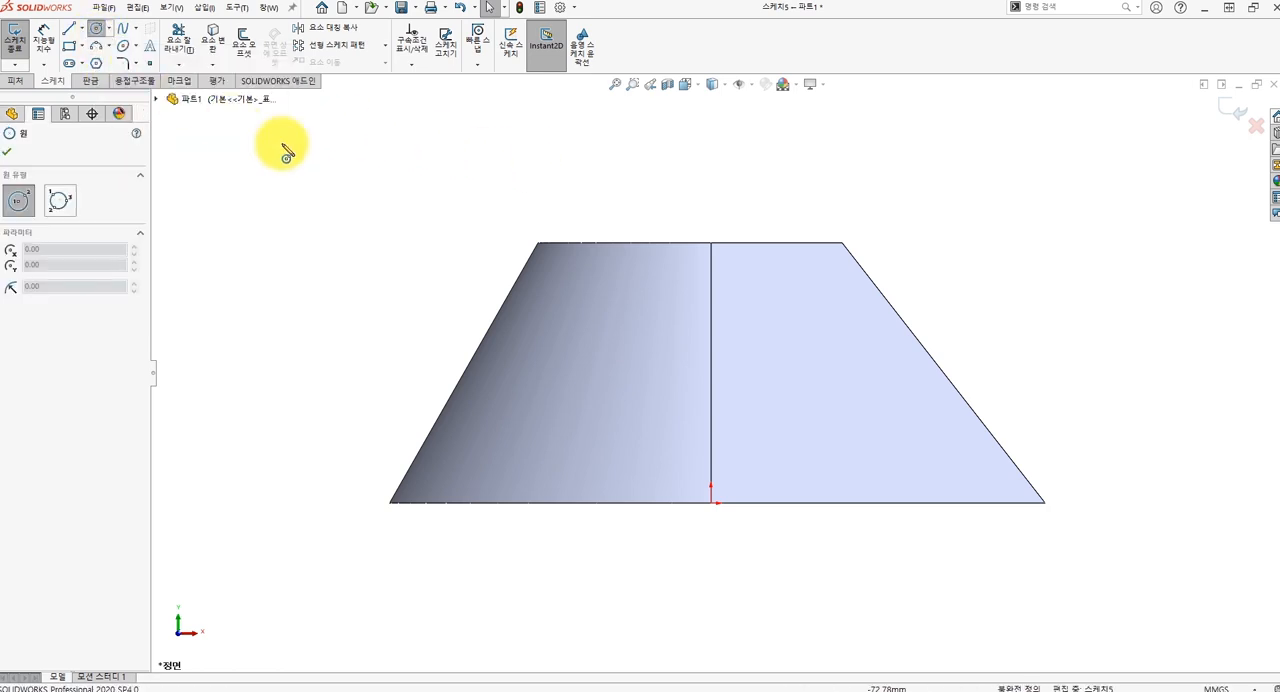
pyautogui.click(711, 243)
pyautogui.click(763, 146)
pyautogui.press('Escape')
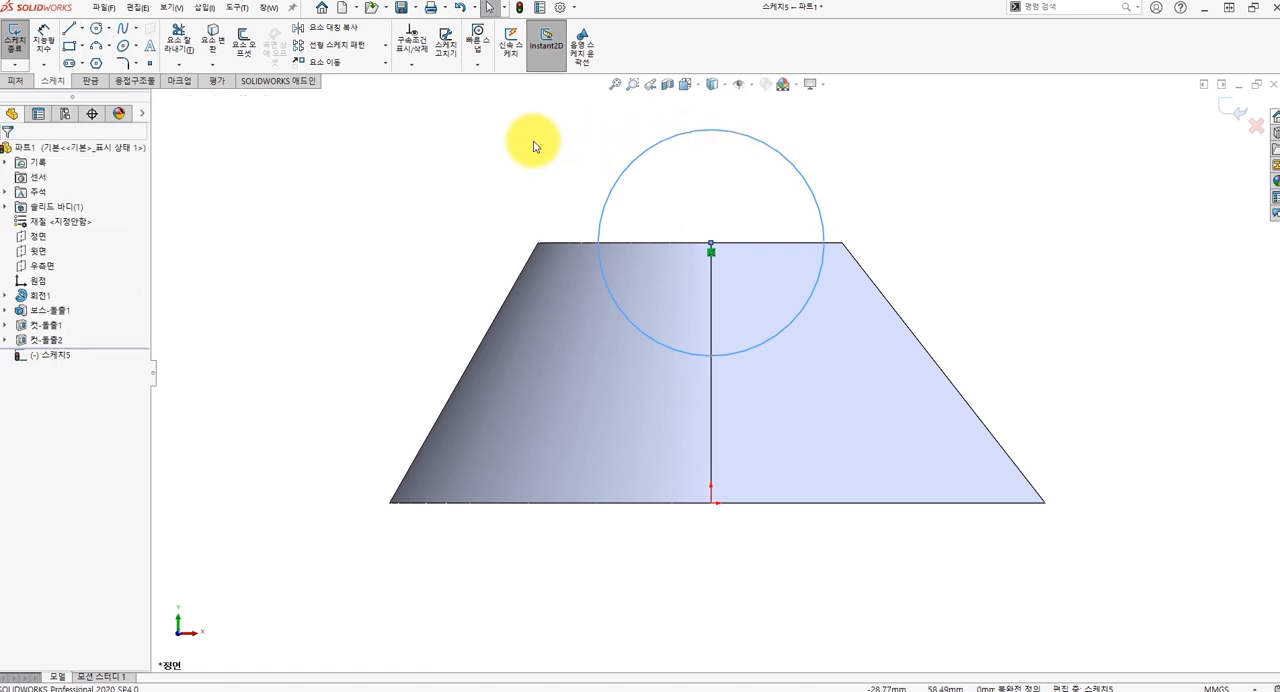
# Draw three connected lines from the circle's top to its bottom point, with horizontals about 62 mm long and a vertical closing side about 36.5 mm.
pyautogui.click(67, 35)
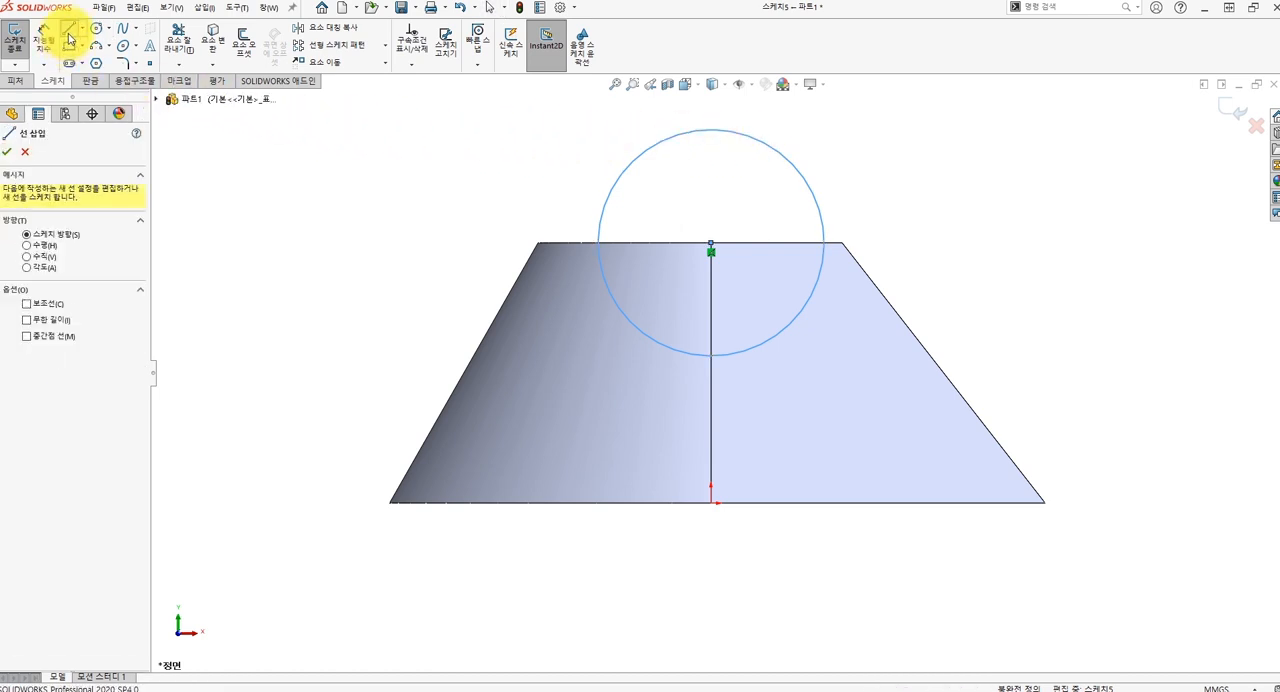
pyautogui.click(711, 130)
pyautogui.click(1093, 129)
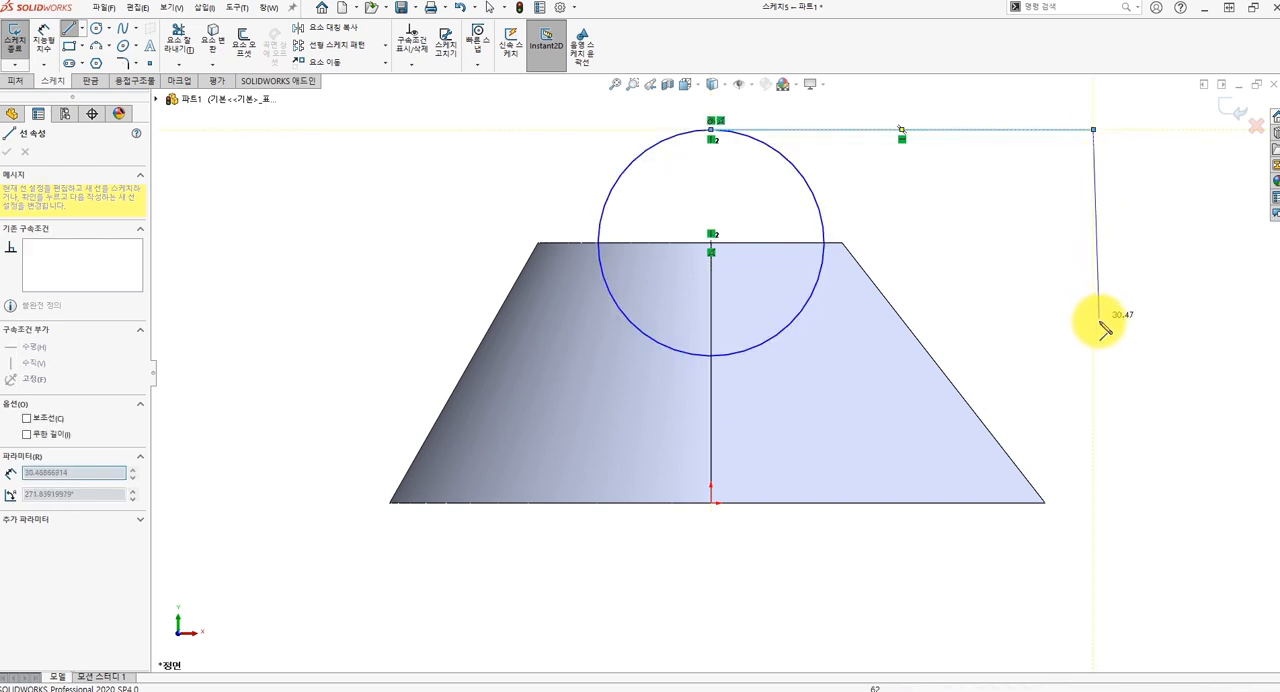
pyautogui.click(1093, 355)
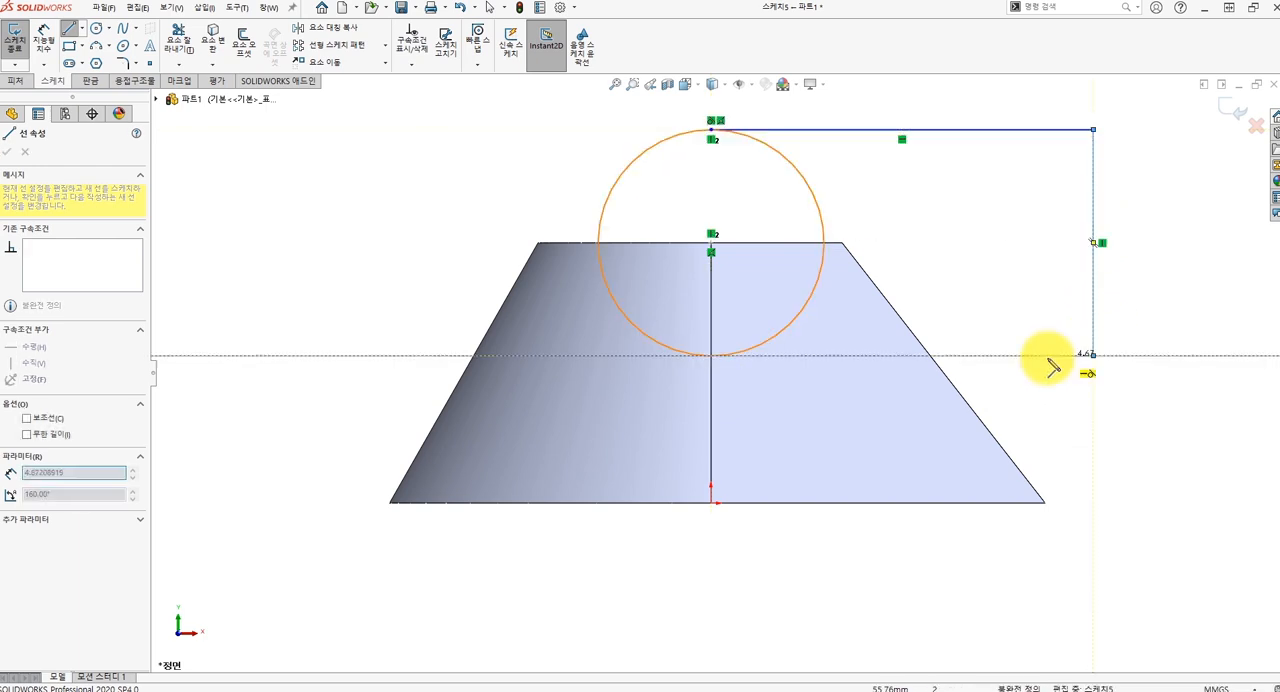
pyautogui.doubleClick(711, 355)
pyautogui.press('Escape')
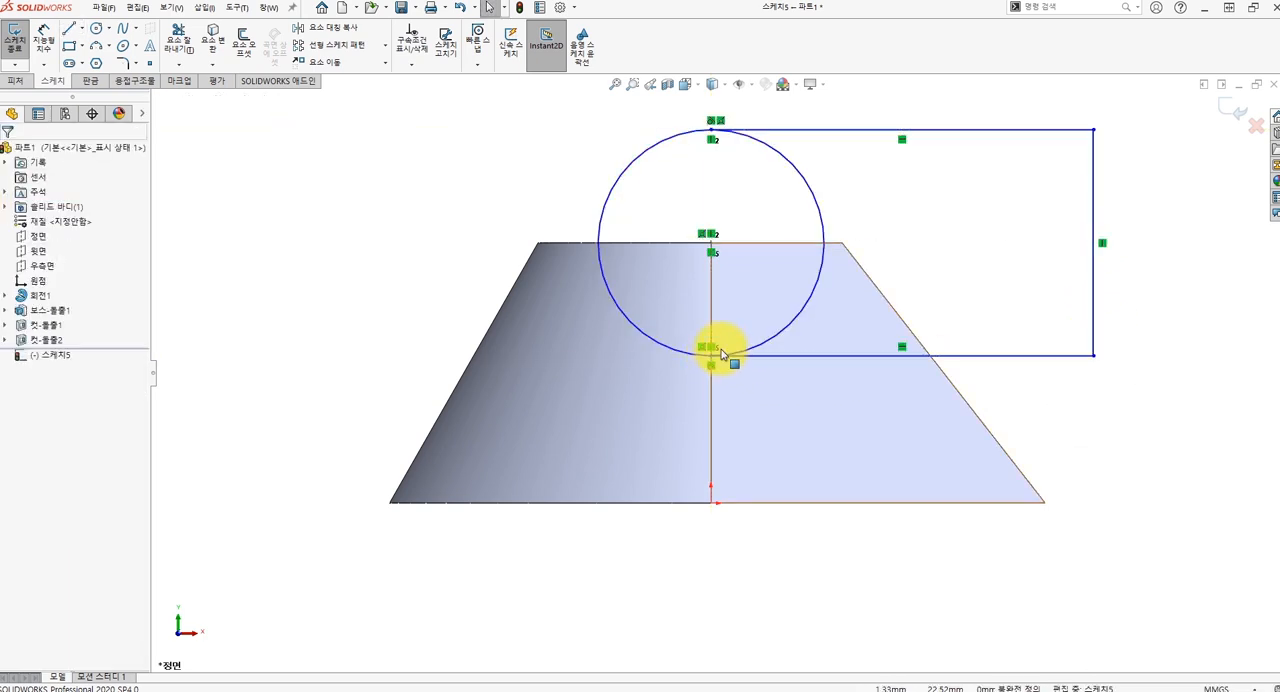
# Trim away the half of the circle inside the three lines, leaving a closed profile with one rounded end.
pyautogui.click(175, 45)
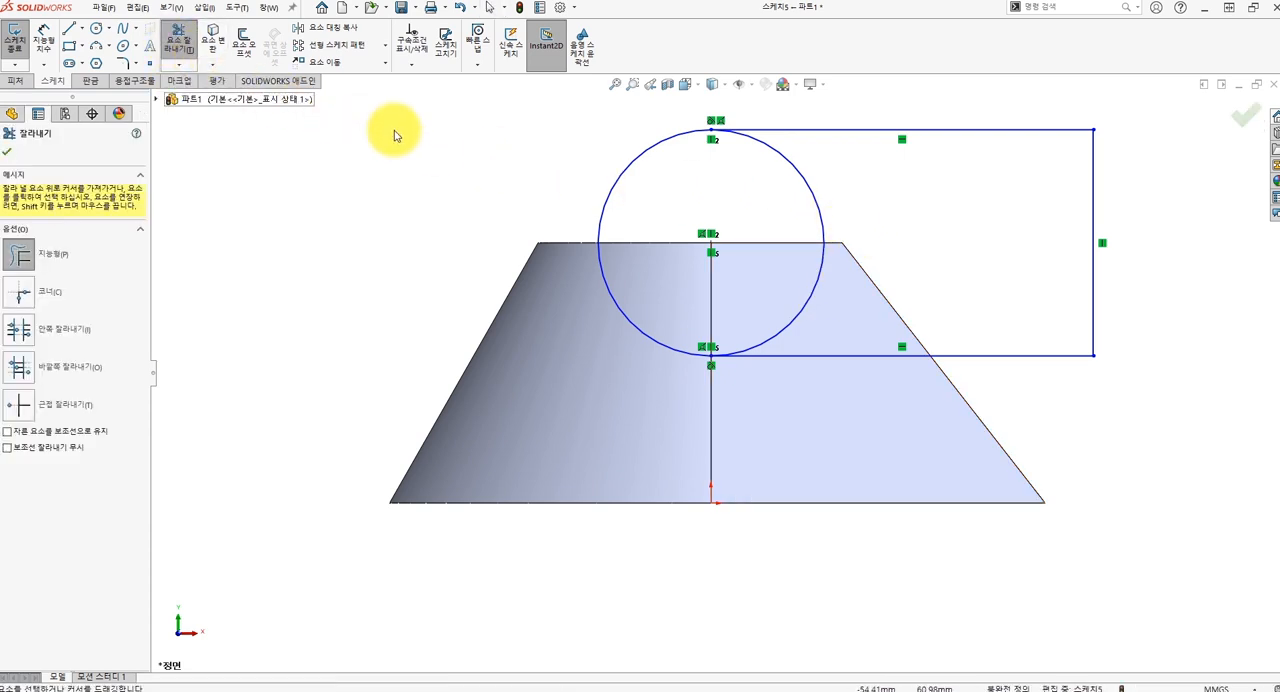
pyautogui.moveTo(776, 190); pyautogui.dragTo(860, 196)
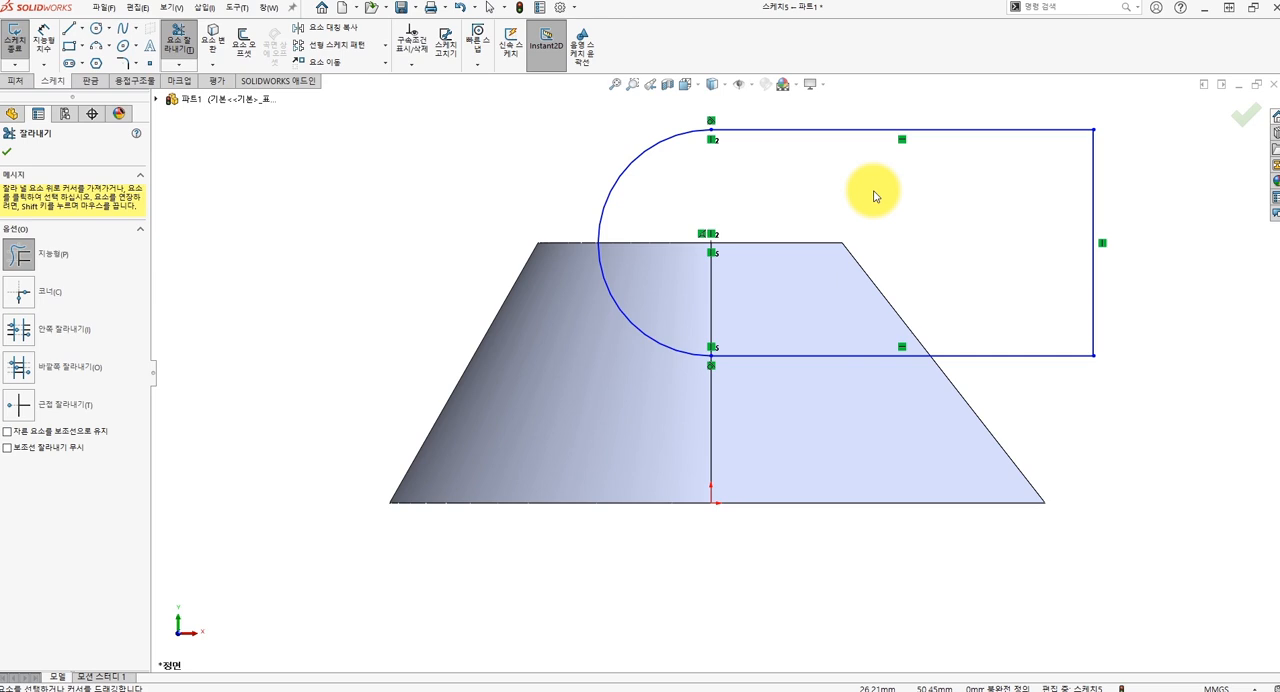
pyautogui.press('Escape')
# Dimension the profile's upper horizontal line as 70 mm and its vertical end line as 36 mm.
pyautogui.keyDown('ctrl'); pyautogui.moveTo(677, 171); pyautogui.dragTo(649, 214, button='middle'); pyautogui.keyUp('ctrl')
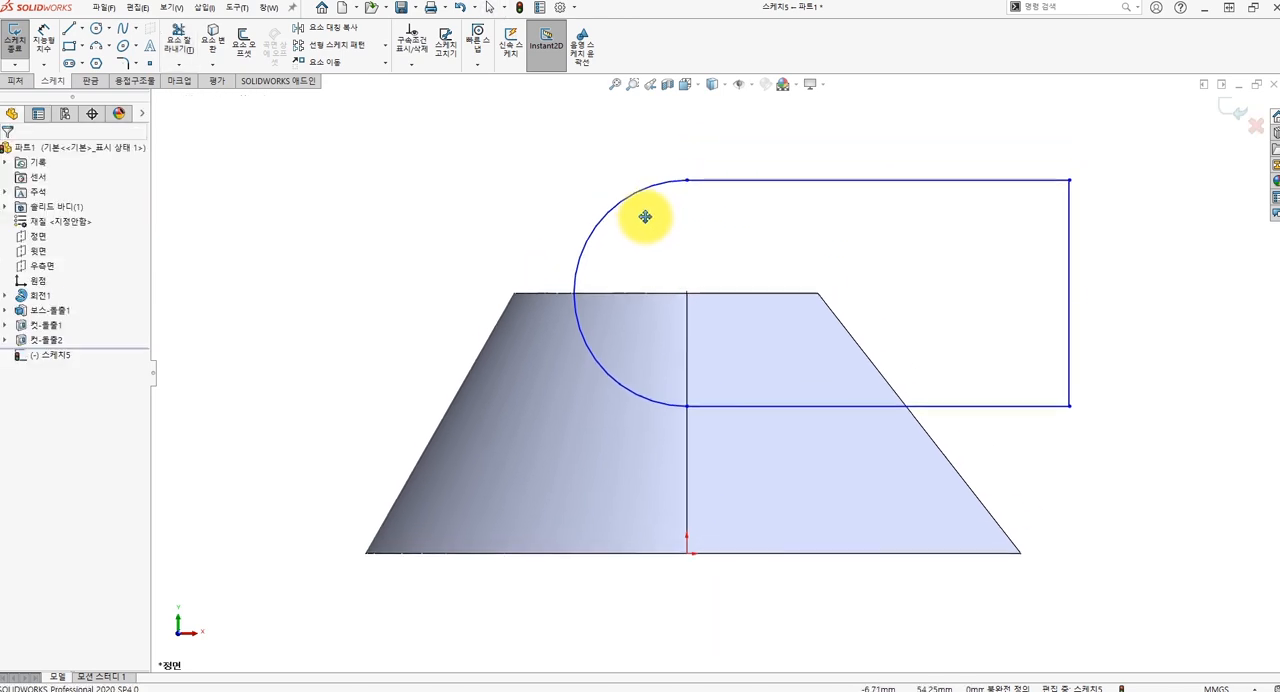
pyautogui.click(50, 47)
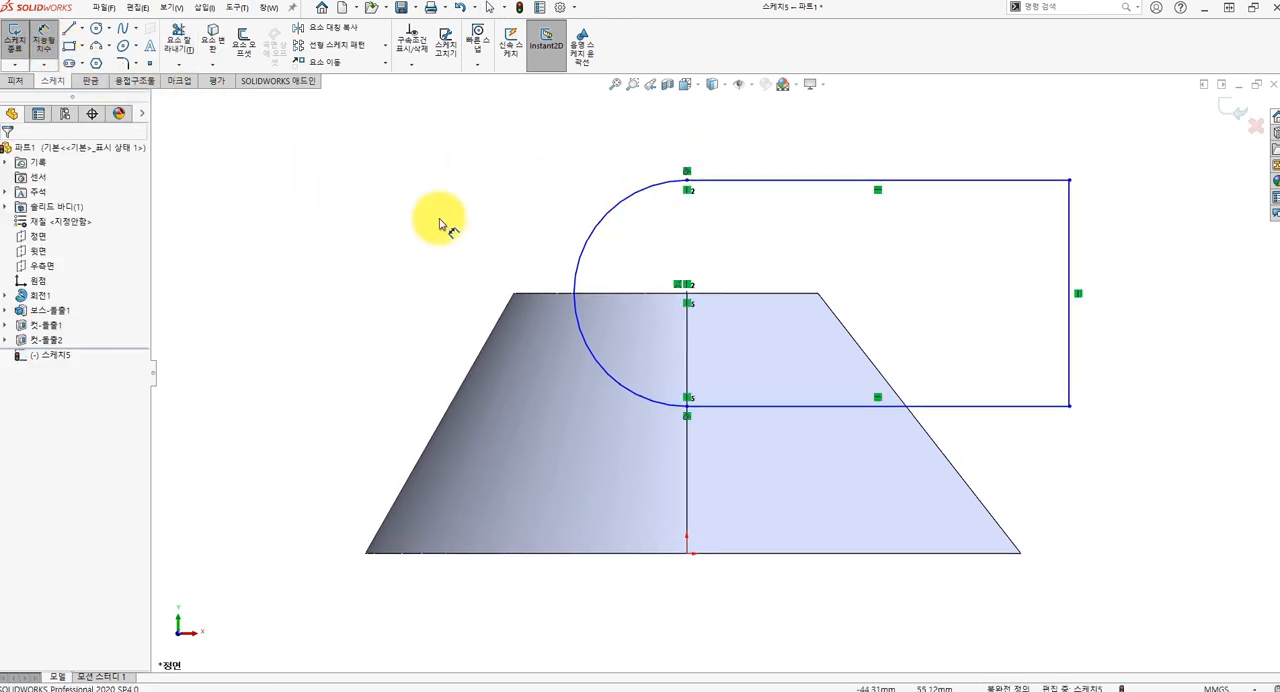
pyautogui.click(772, 182)
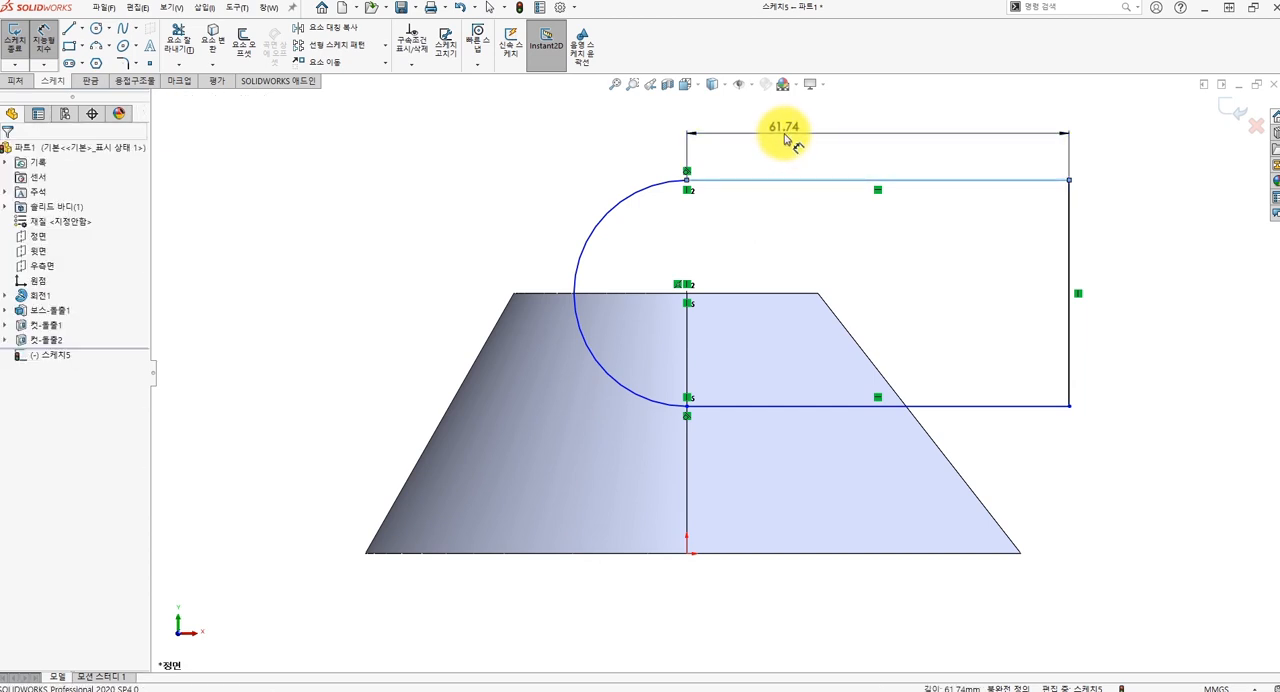
pyautogui.click(778, 127)
pyautogui.write('70')
pyautogui.press('Return')
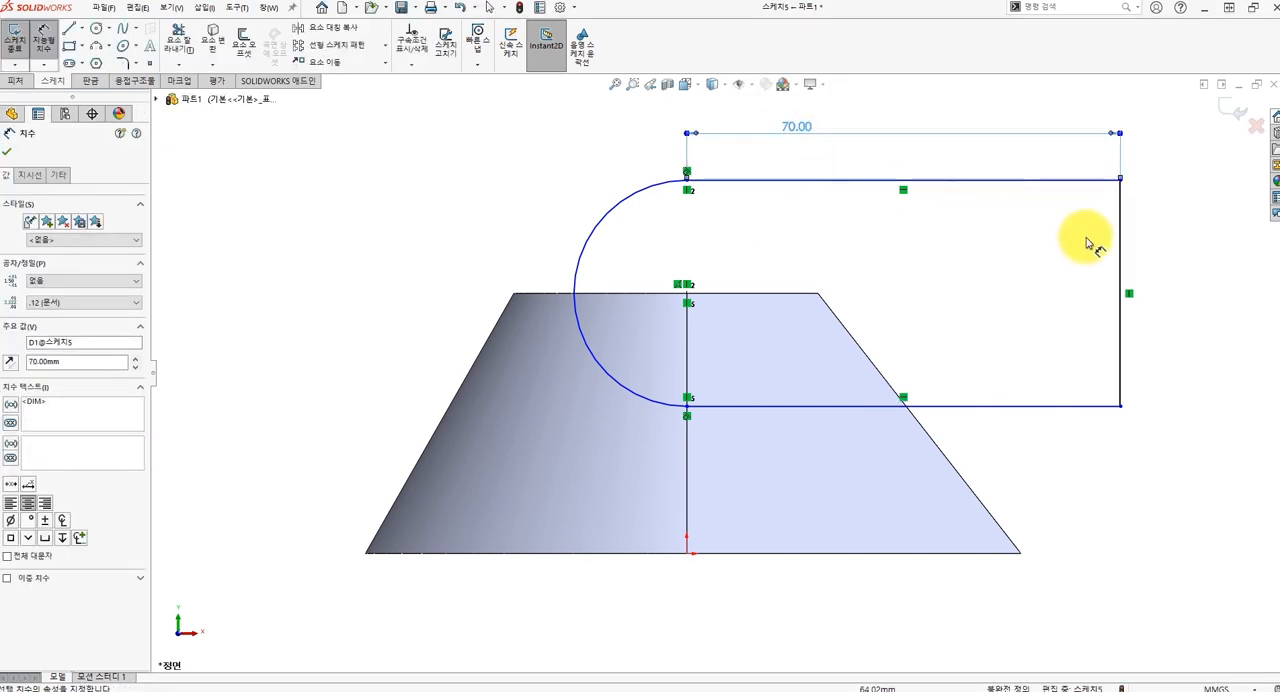
pyautogui.click(1122, 255)
pyautogui.click(1176, 256)
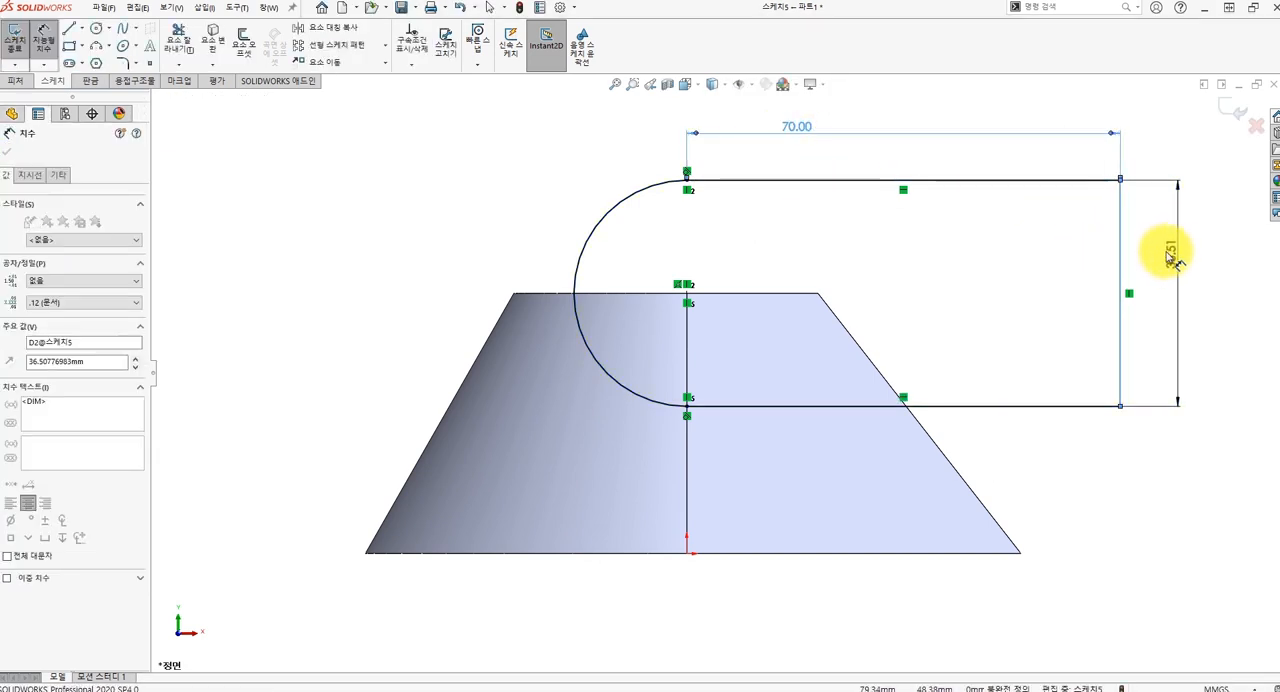
pyautogui.write('36')
pyautogui.press('Return')
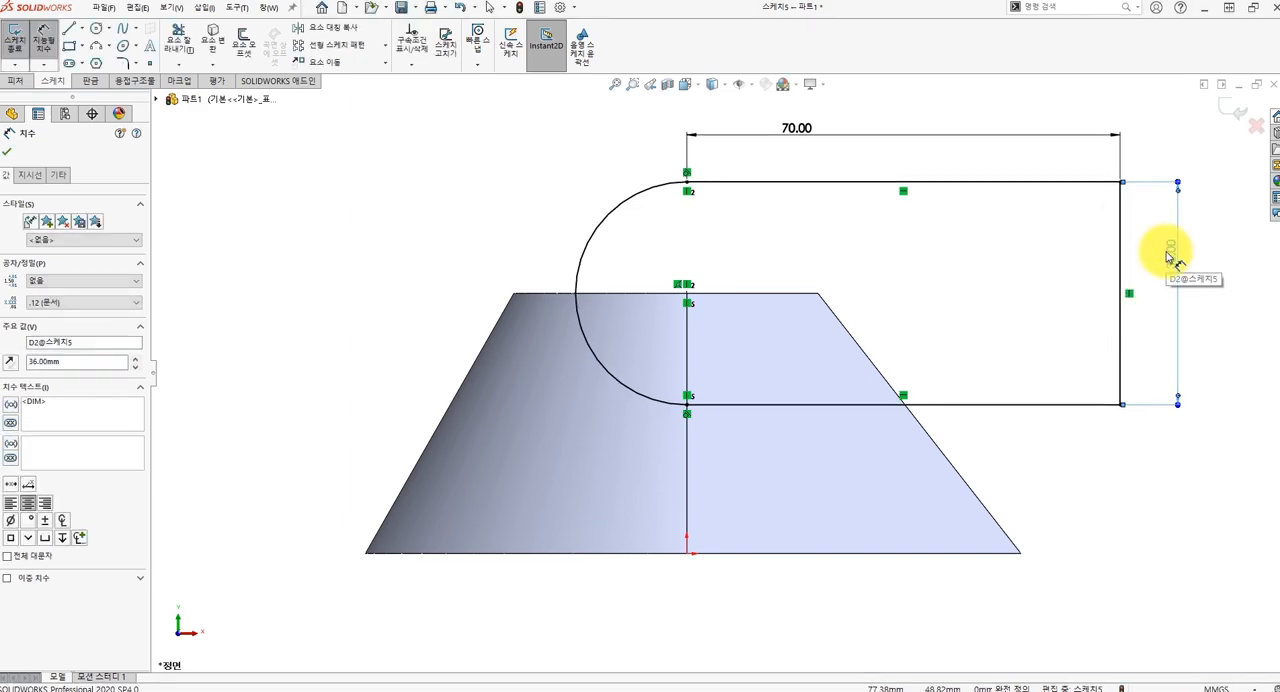
pyautogui.press('Escape')
# Extrude the rounded profile as a boss with the Mid Plane end condition and a depth of 33 mm.
pyautogui.moveTo(1051, 223); pyautogui.dragTo(983, 263, button='middle')
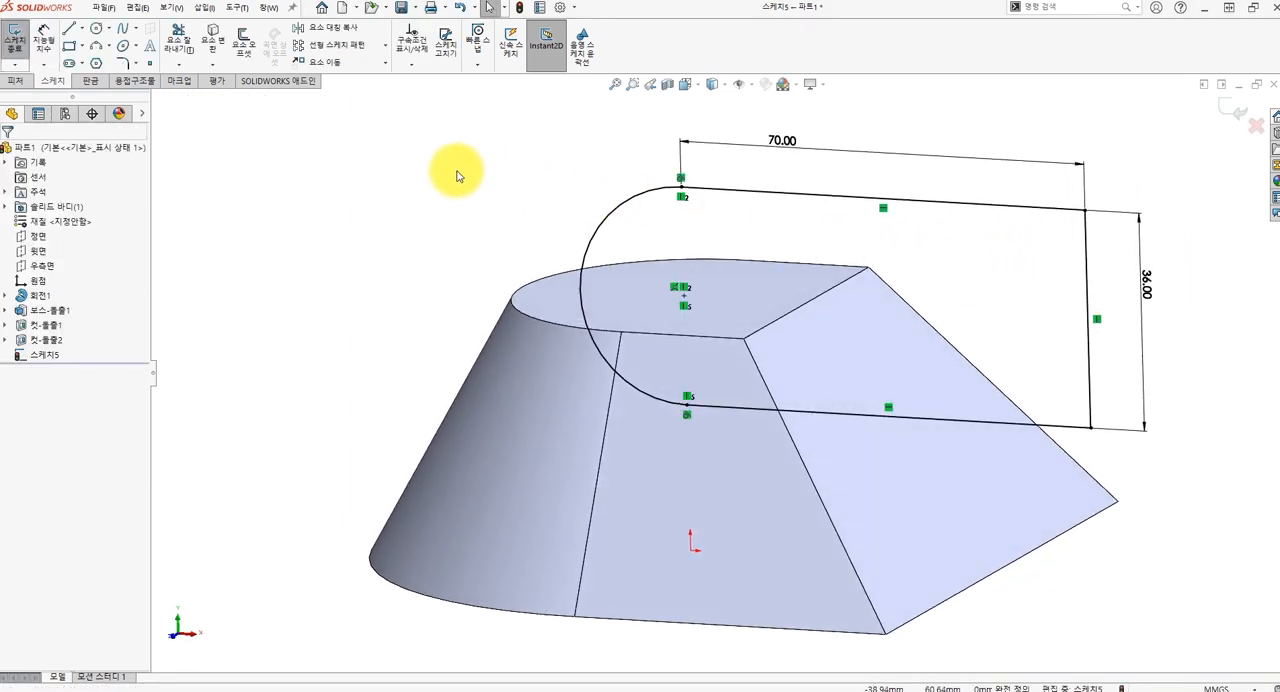
pyautogui.click(18, 81)
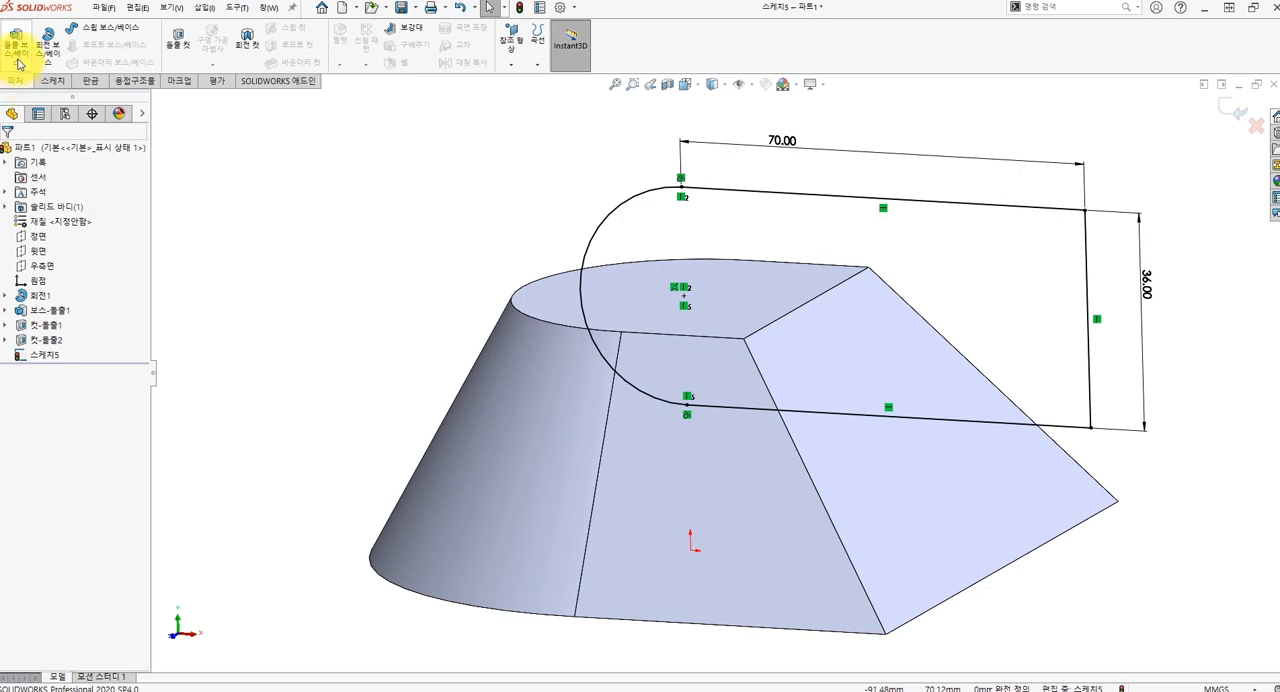
pyautogui.click(18, 55)
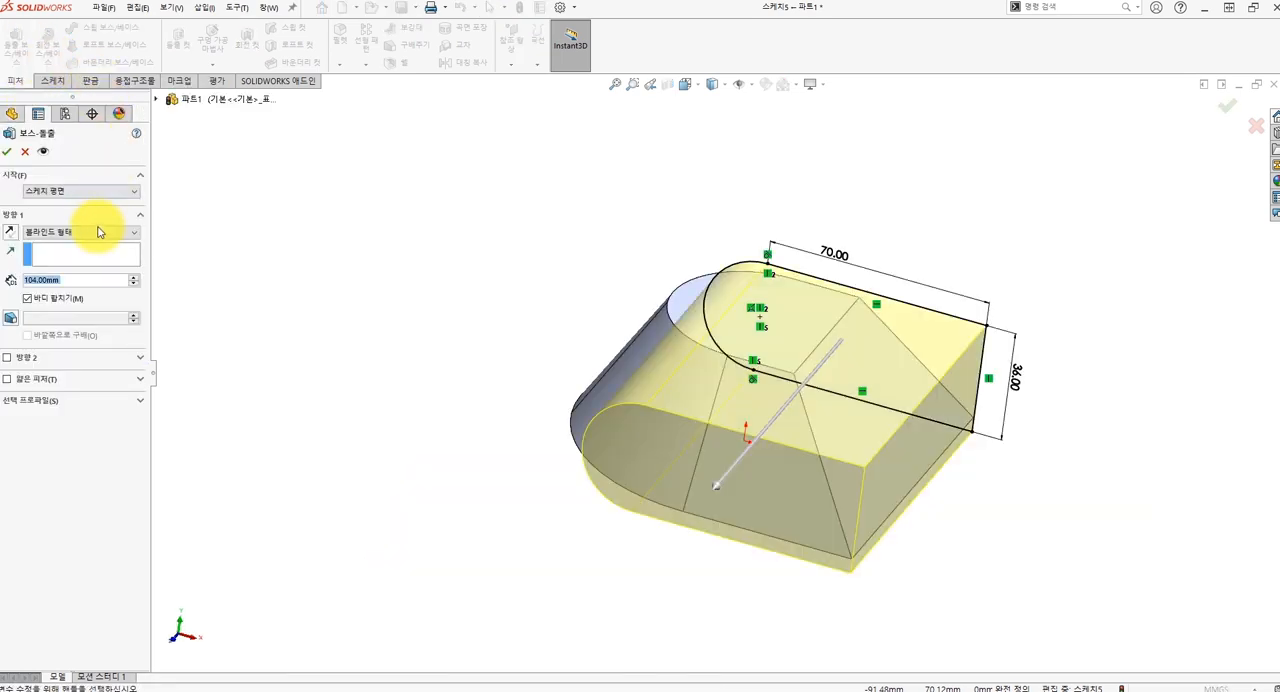
pyautogui.click(98, 232)
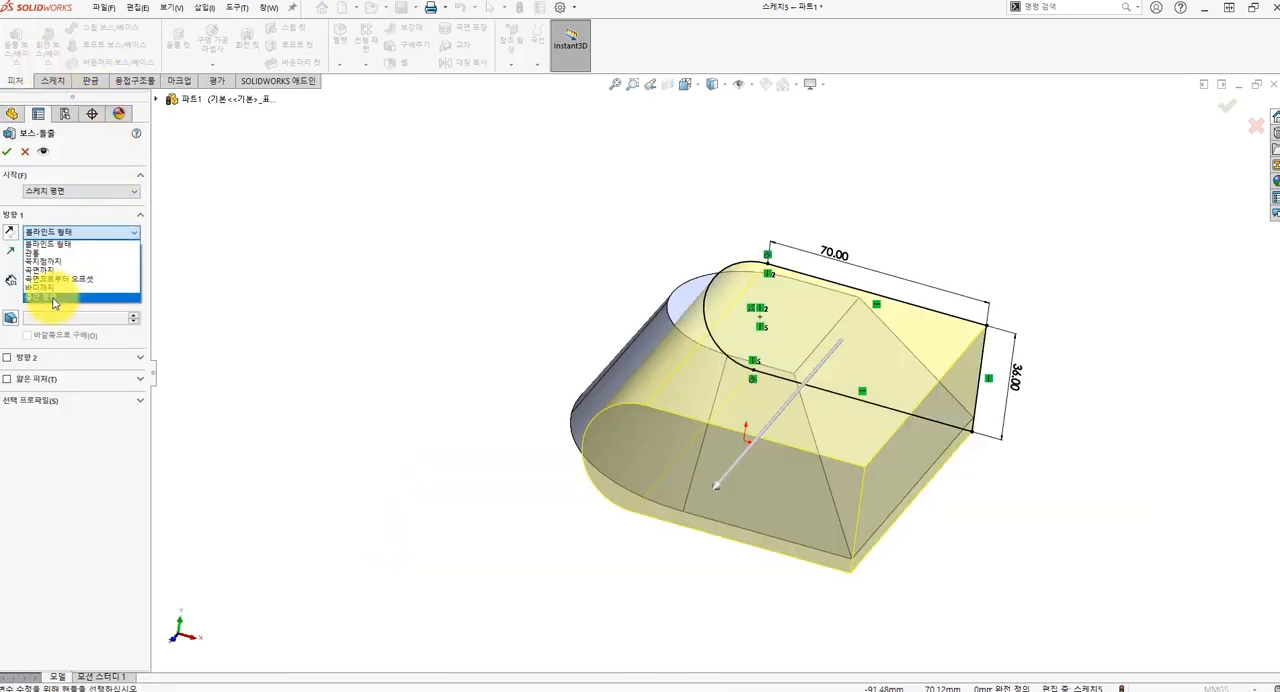
pyautogui.click(55, 298)
pyautogui.write('33')
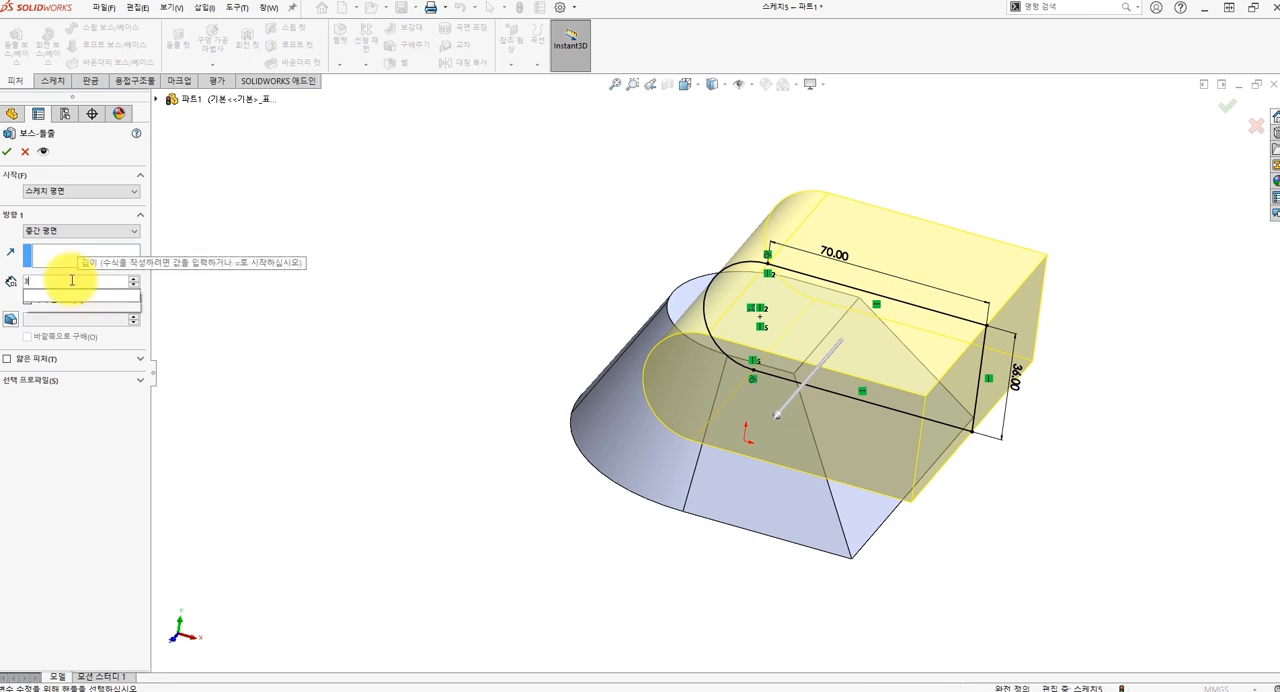
pyautogui.press('Return')
pyautogui.press('Return')
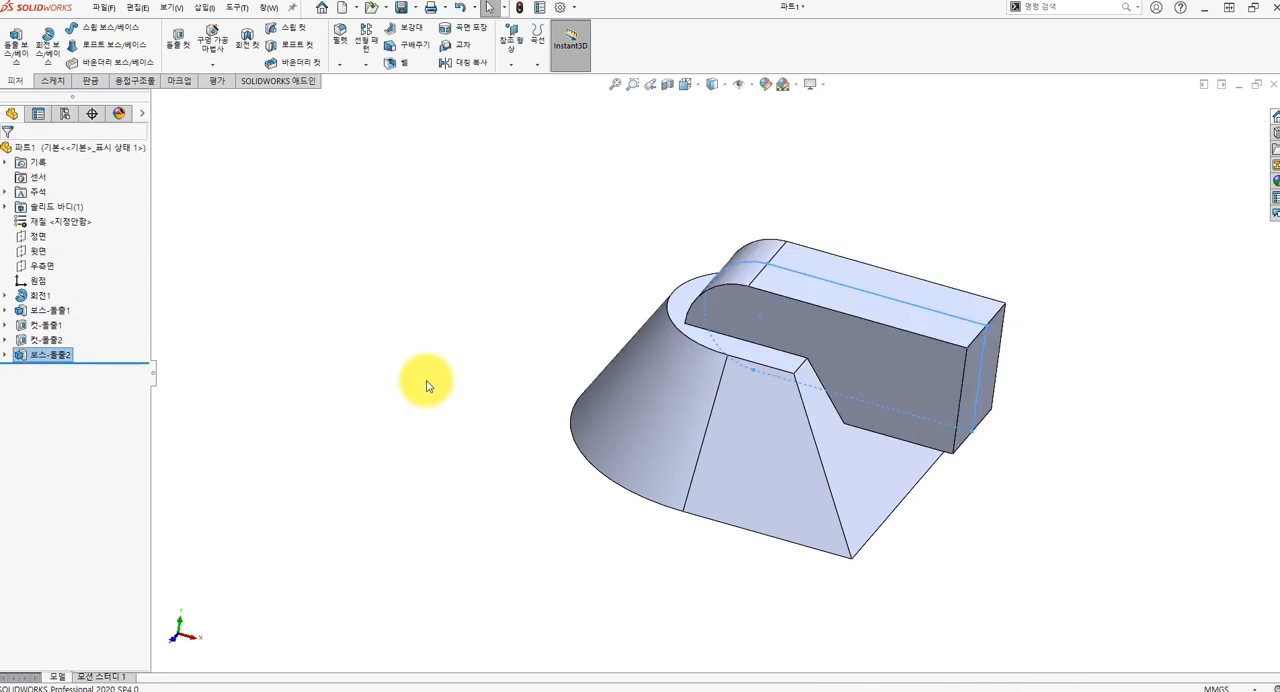
pyautogui.hotkey('ctrl', '1')
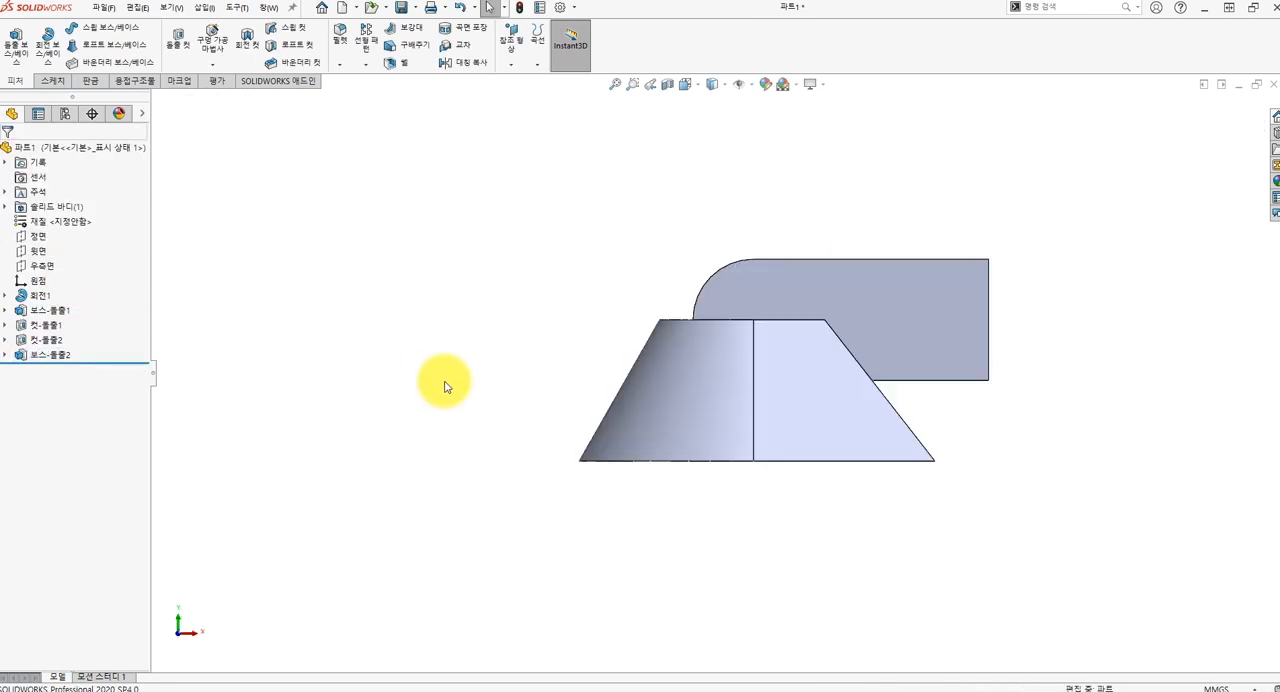
pyautogui.hotkey('ctrl', '7')
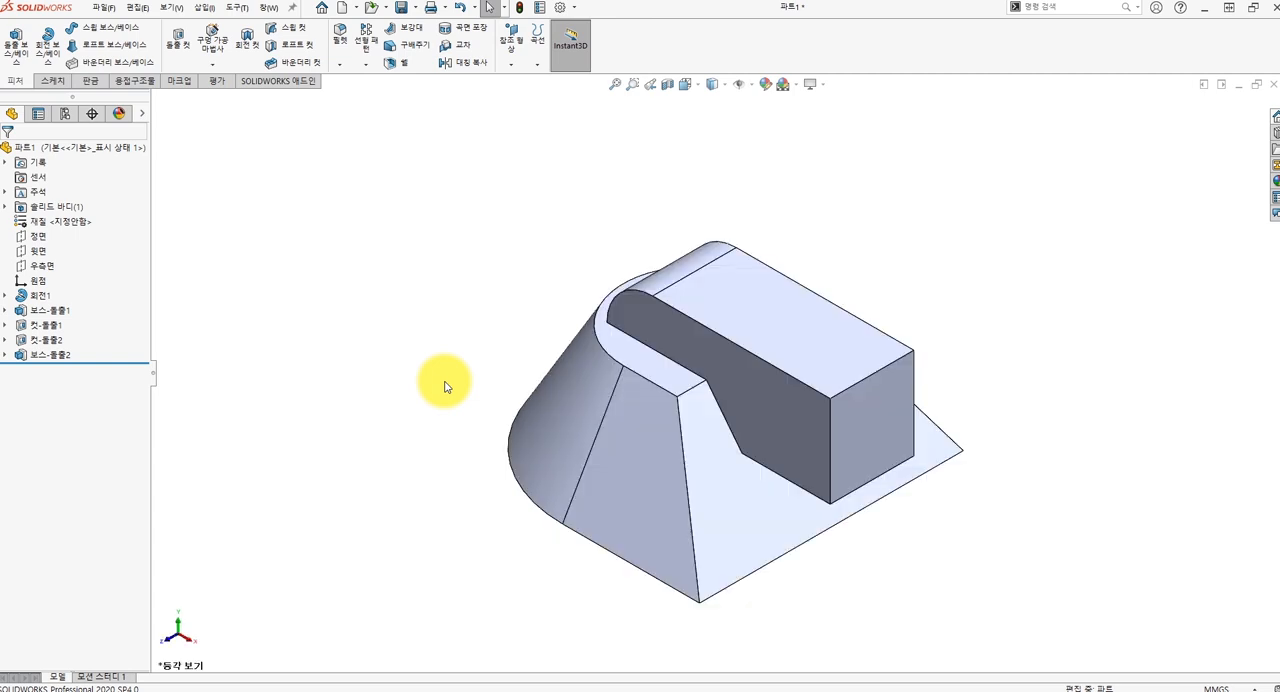